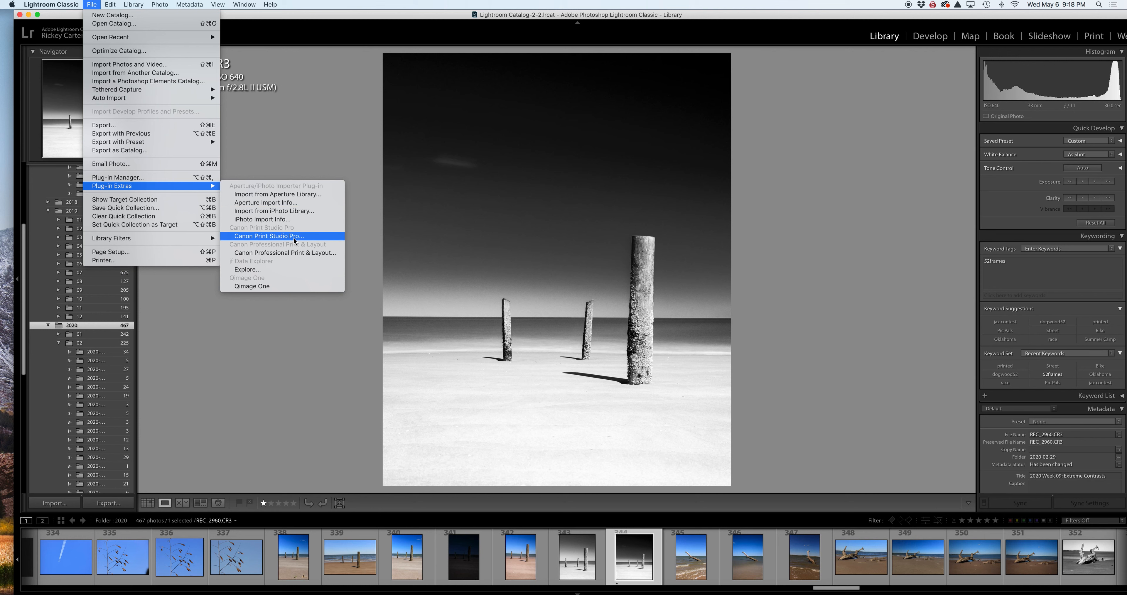
- Open the selected photo in Canon Print Studio Pro and choose the Canon PRO-100 series 2 printer
{"action": "left_click", "coordinate": [269, 236]}
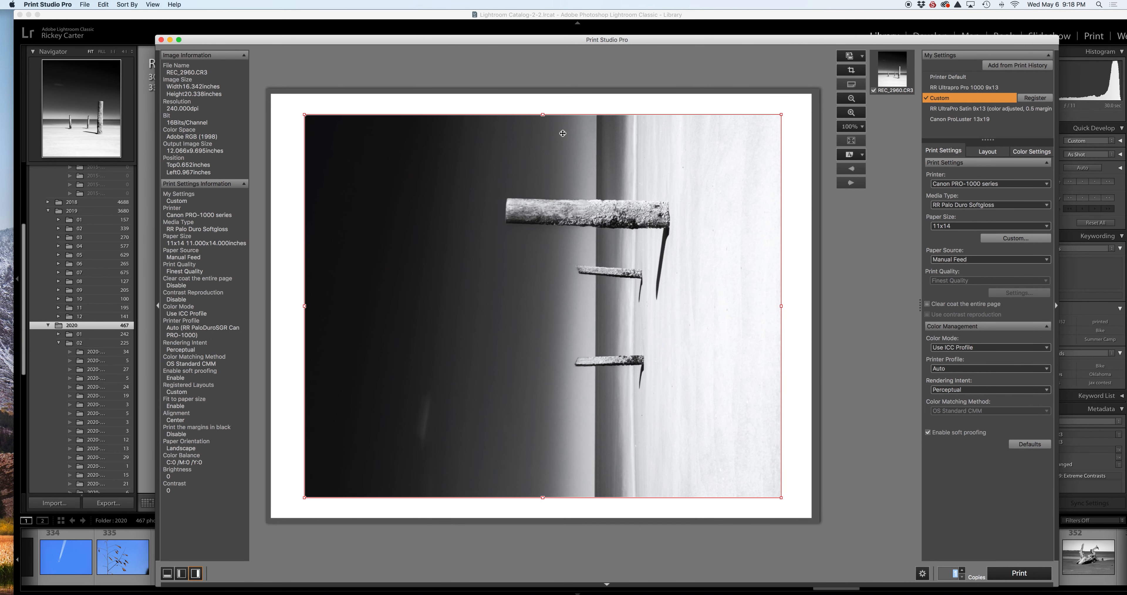
{"action": "left_click", "coordinate": [978, 185]}
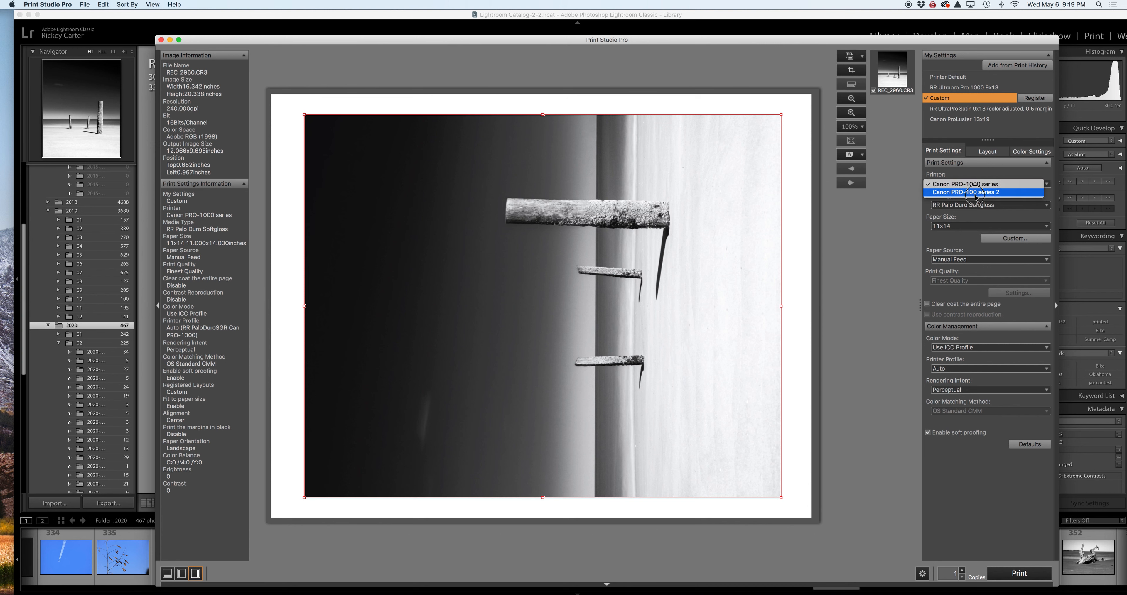
{"action": "left_click", "coordinate": [975, 192]}
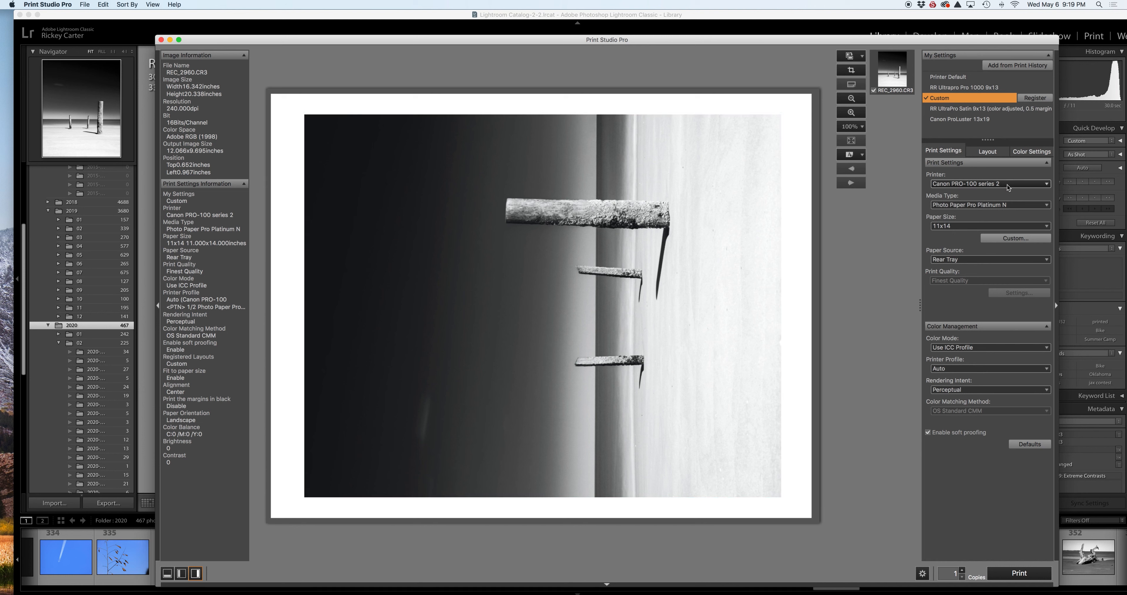
- Set the media type to Fine Art "Museum Etching" and switch soft proofing off and on to compare the preview
{"action": "left_click", "coordinate": [1006, 210]}
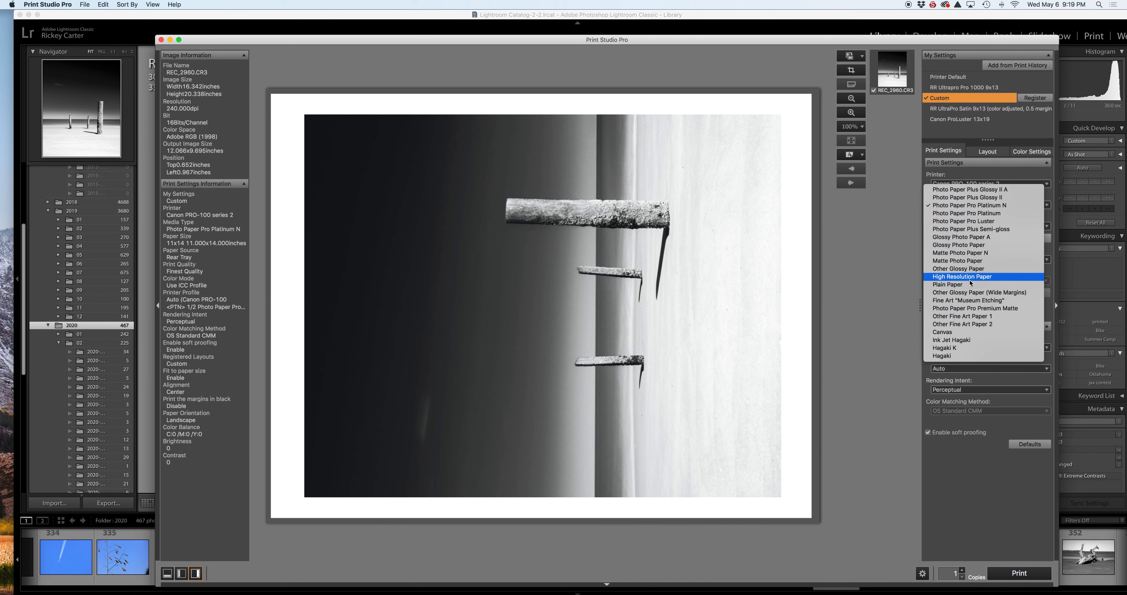
{"action": "left_click", "coordinate": [970, 301]}
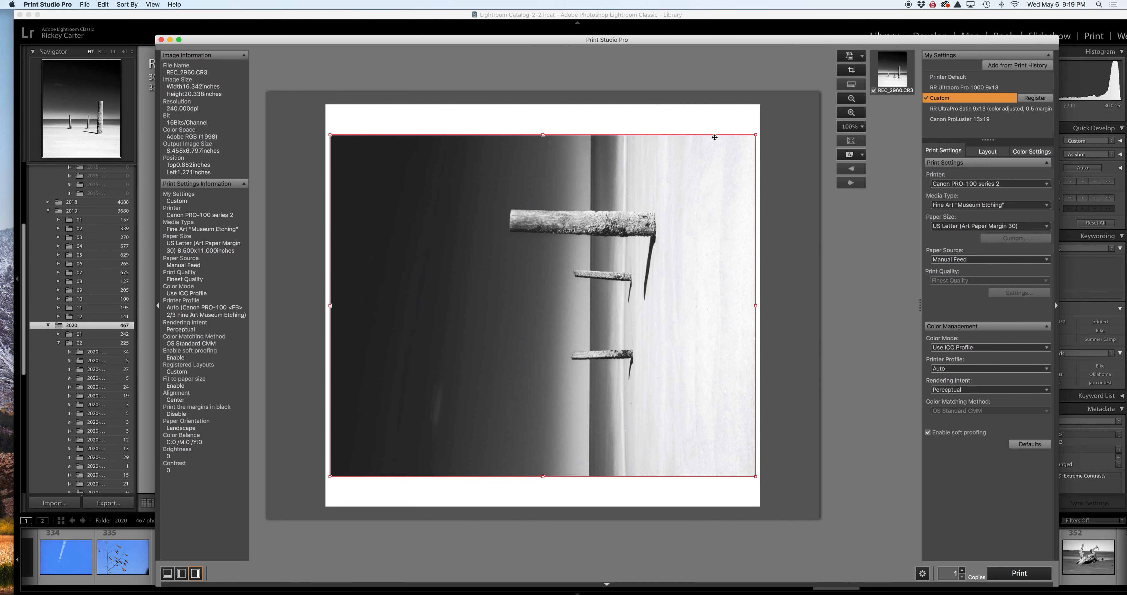
{"action": "left_click", "coordinate": [928, 433]}
{"action": "left_click", "coordinate": [929, 432]}
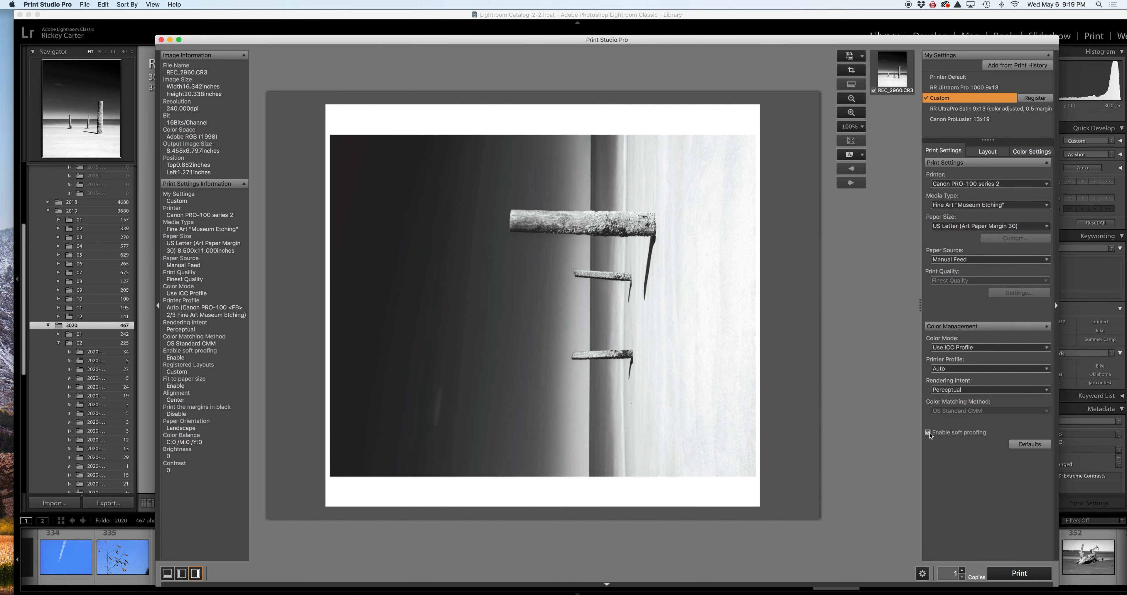
{"action": "left_click", "coordinate": [928, 432]}
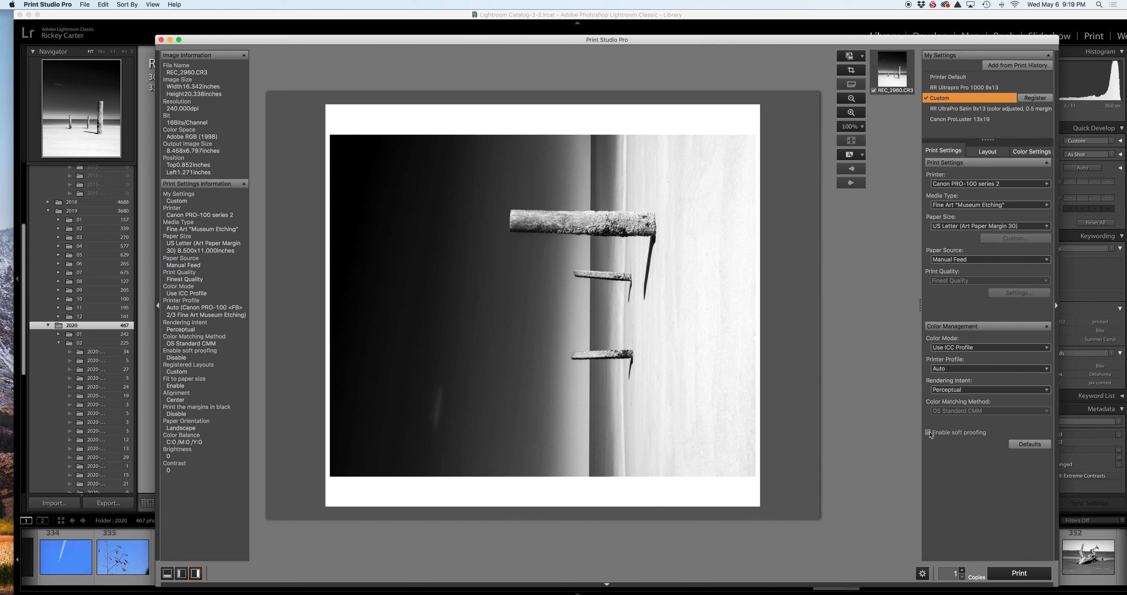
{"action": "left_click", "coordinate": [928, 432]}
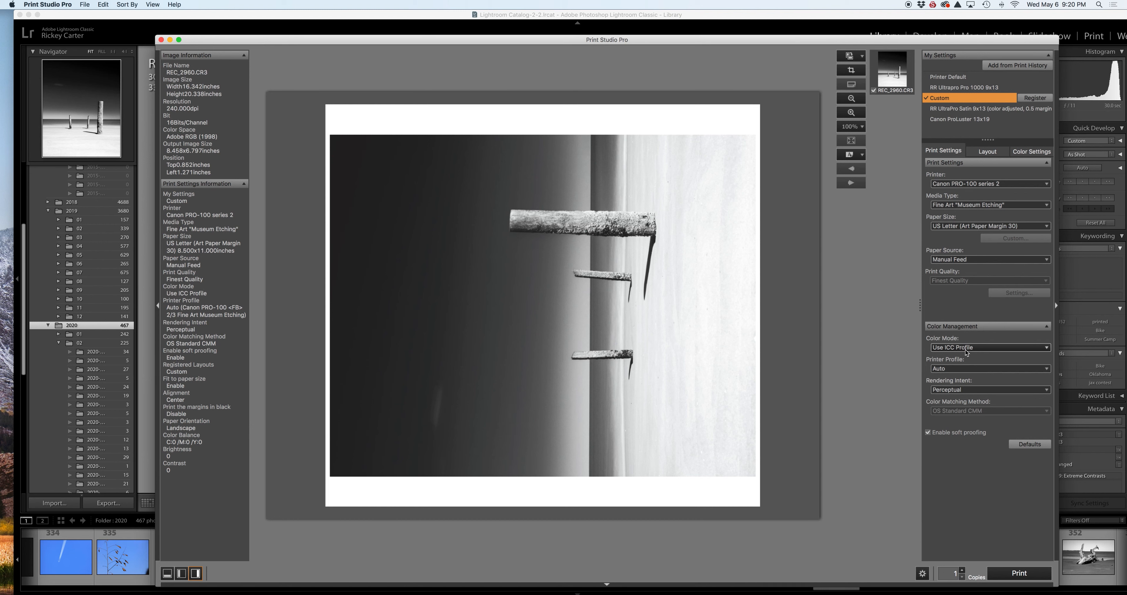
- Keep the color mode on Use ICC Profile and set the printer profile to Canon PRO-100 <FB> 2/3 Fine Art Museum Etching
{"action": "left_click", "coordinate": [968, 348]}
{"action": "left_click", "coordinate": [965, 349]}
{"action": "left_click", "coordinate": [959, 371]}
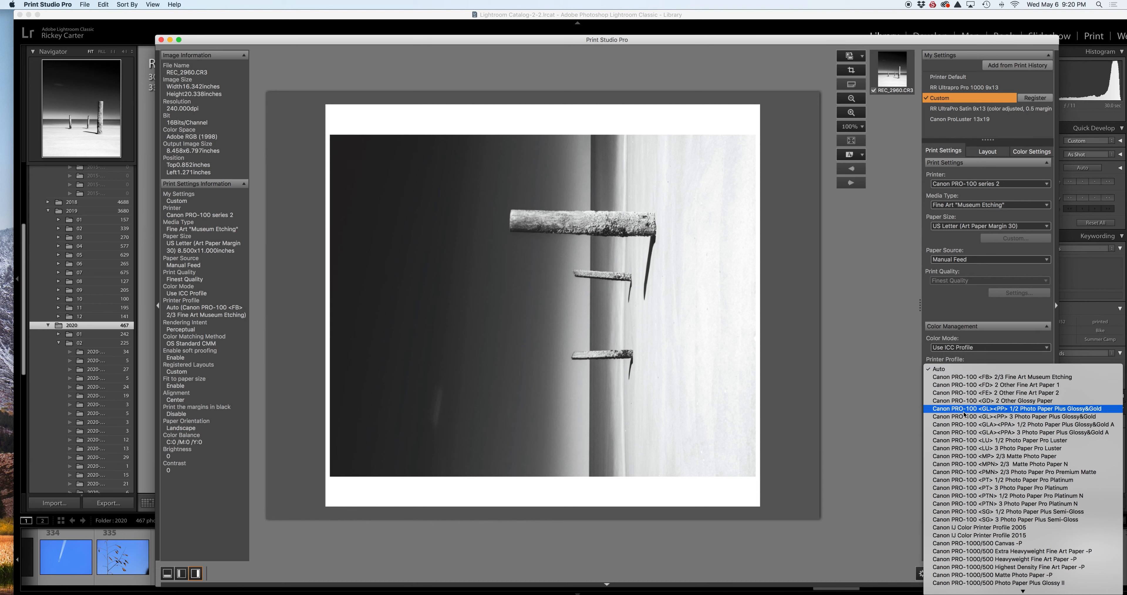
{"action": "scroll", "coordinate": [964, 421], "scroll_direction": "down", "scroll_amount": 5}
{"action": "scroll", "coordinate": [964, 421], "scroll_direction": "down", "scroll_amount": 5}
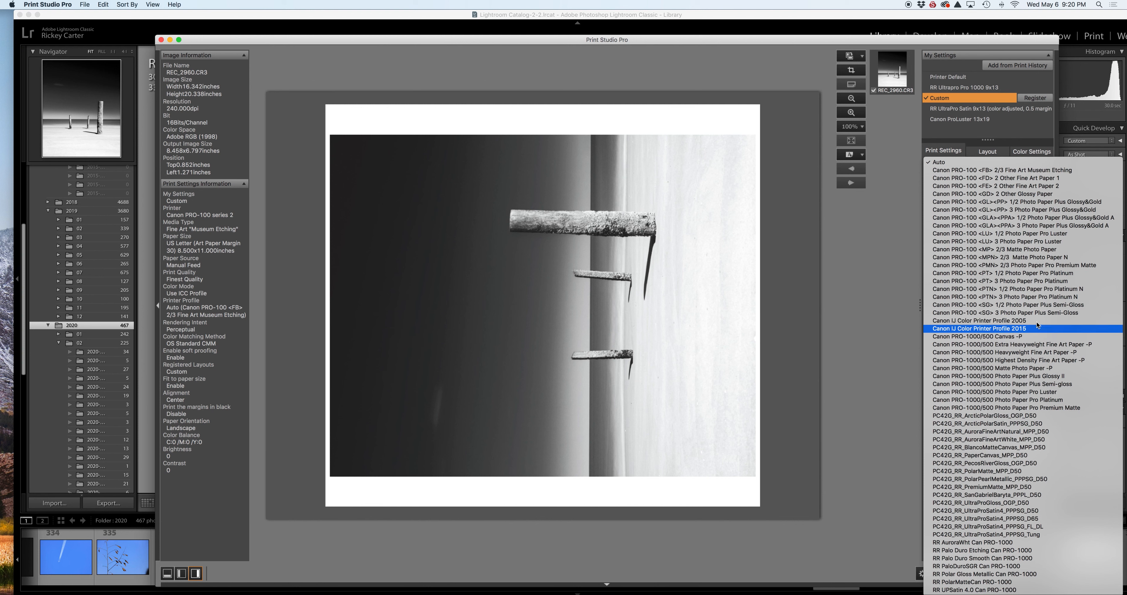
{"action": "left_click", "coordinate": [1036, 175]}
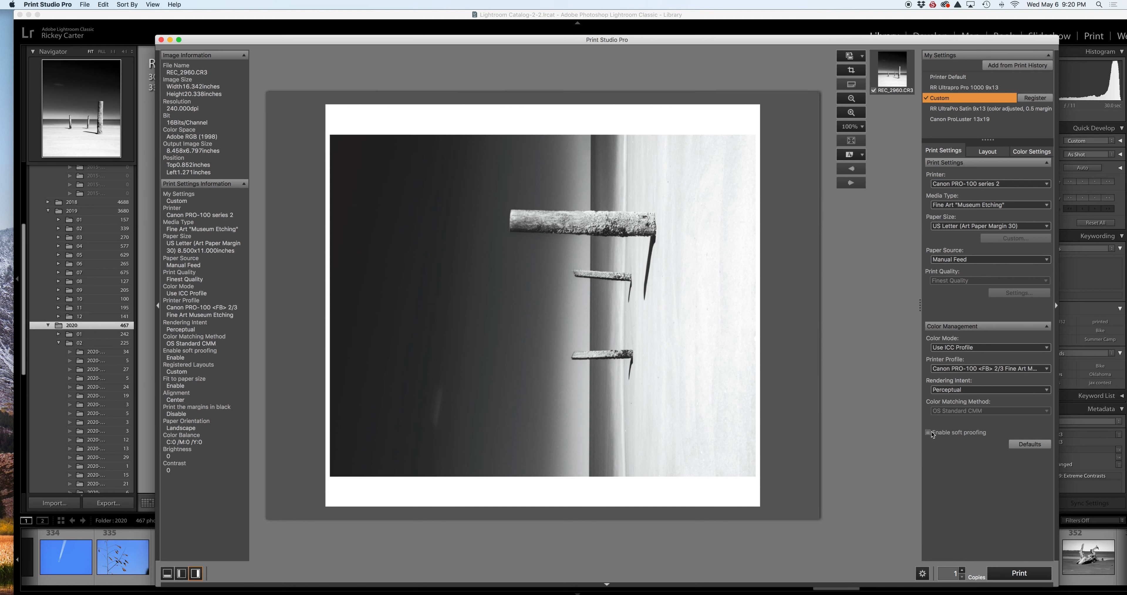
- Check the soft-proofed preview and review the media type choices, keeping Fine Art "Museum Etching"
{"action": "left_click", "coordinate": [932, 433]}
{"action": "left_click", "coordinate": [988, 207]}
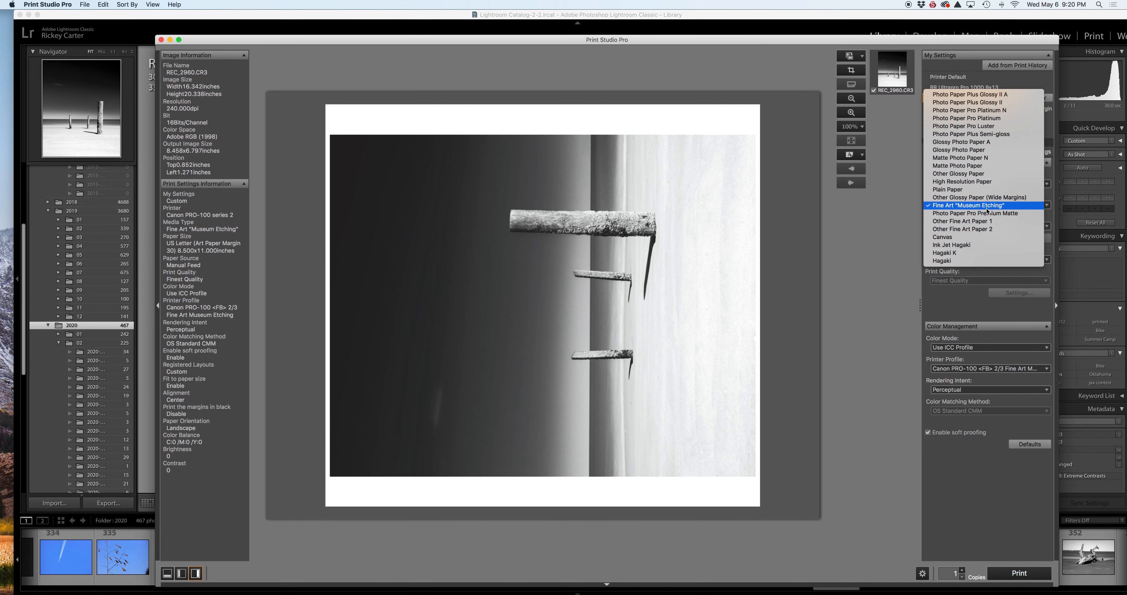
{"action": "left_click", "coordinate": [986, 209]}
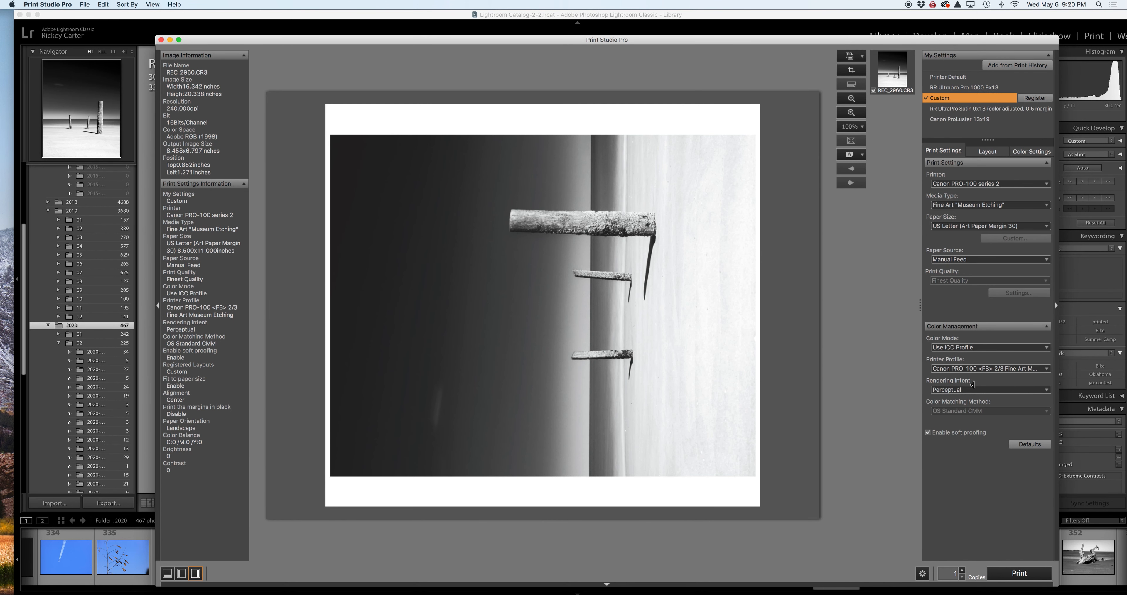
- Set the printer profile to PC42G_RR_AuroraFineArtWhite_MPP_D50 and toggle soft proofing off and on to compare the preview
{"action": "left_click", "coordinate": [975, 370]}
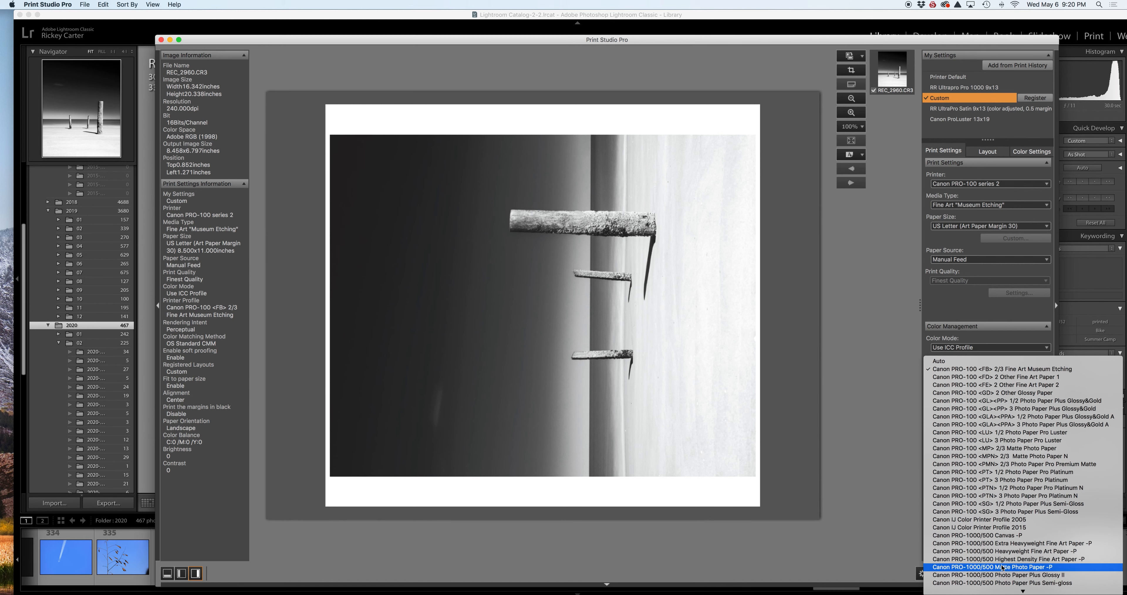
{"action": "scroll", "coordinate": [1006, 477], "scroll_direction": "down", "scroll_amount": 5}
{"action": "scroll", "coordinate": [1015, 490], "scroll_direction": "down", "scroll_amount": 3}
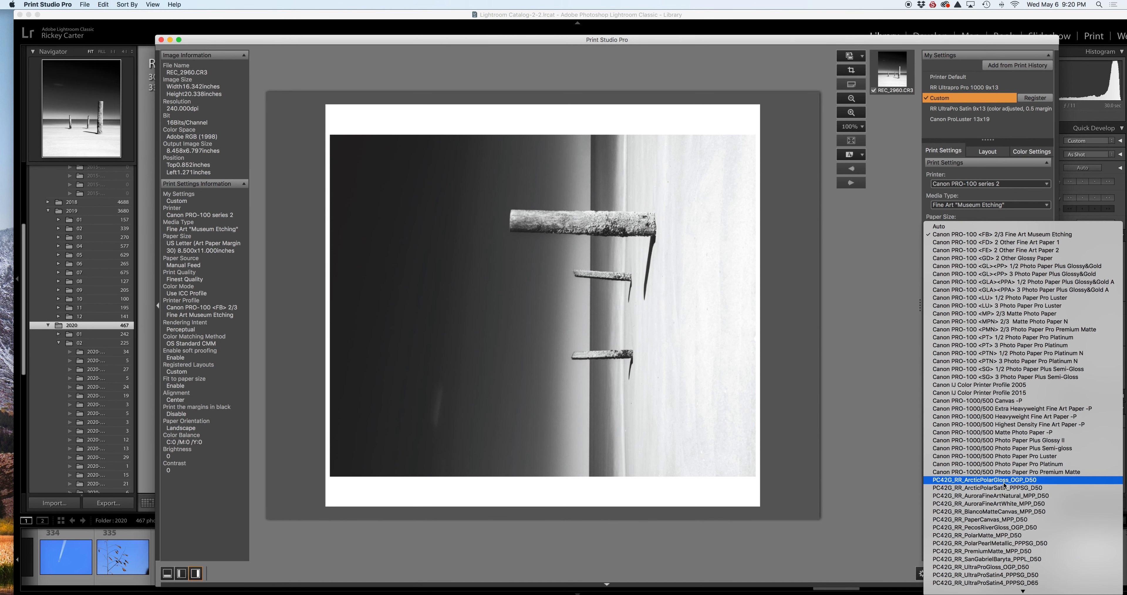
{"action": "left_click", "coordinate": [1005, 505]}
{"action": "left_click", "coordinate": [395, 307]}
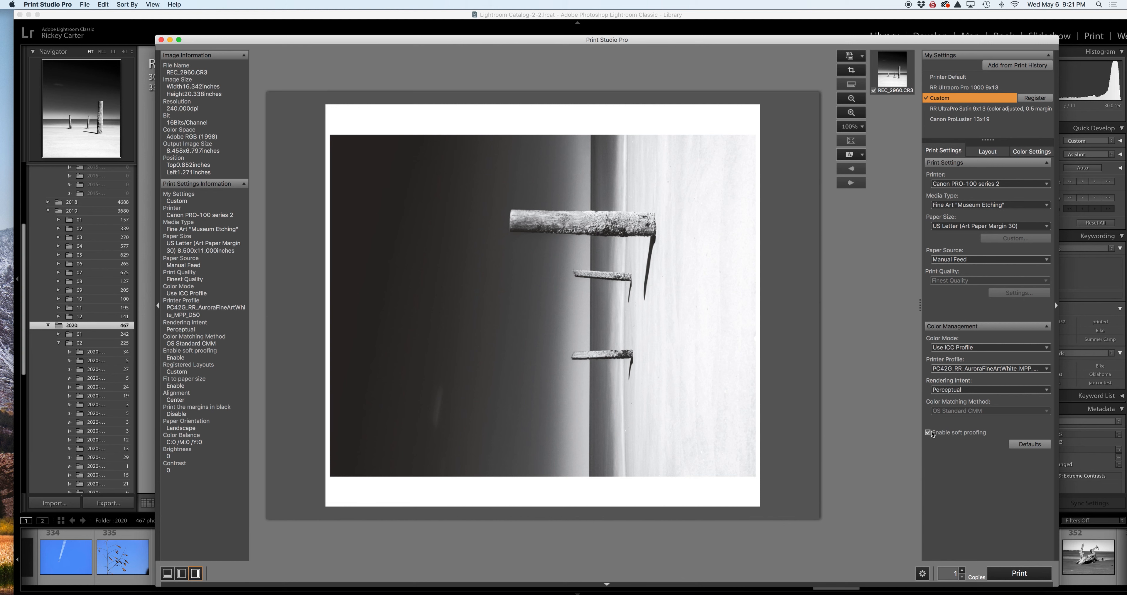
{"action": "left_click", "coordinate": [928, 433]}
{"action": "left_click", "coordinate": [929, 433]}
- Review the presets offered for the print job, cancel the print, and look through the available printer profiles
{"action": "left_click", "coordinate": [1001, 573]}
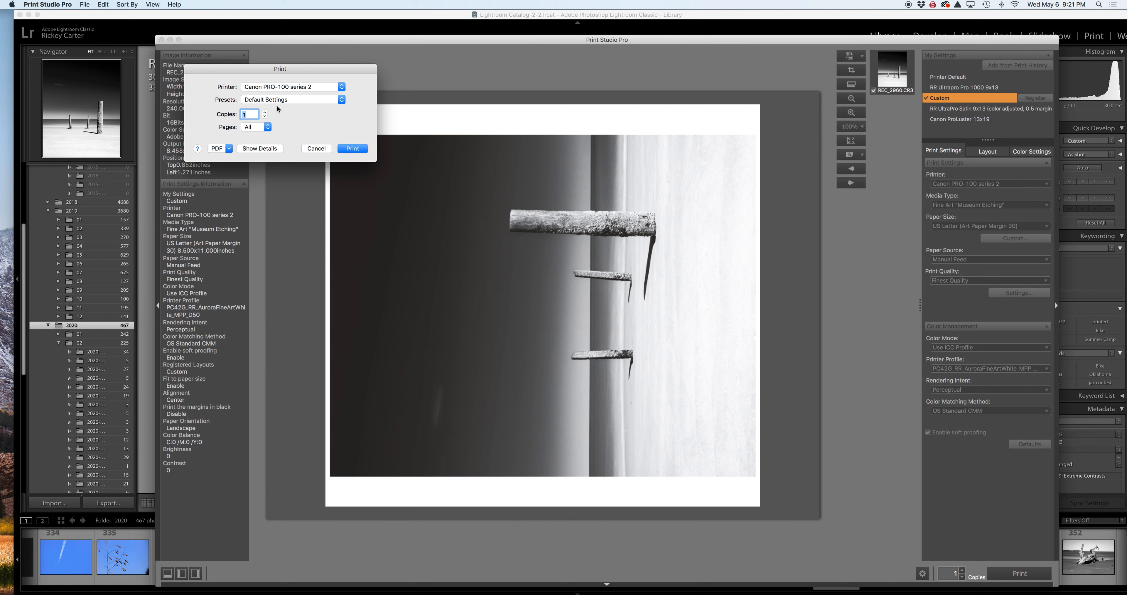
{"action": "left_click", "coordinate": [346, 103]}
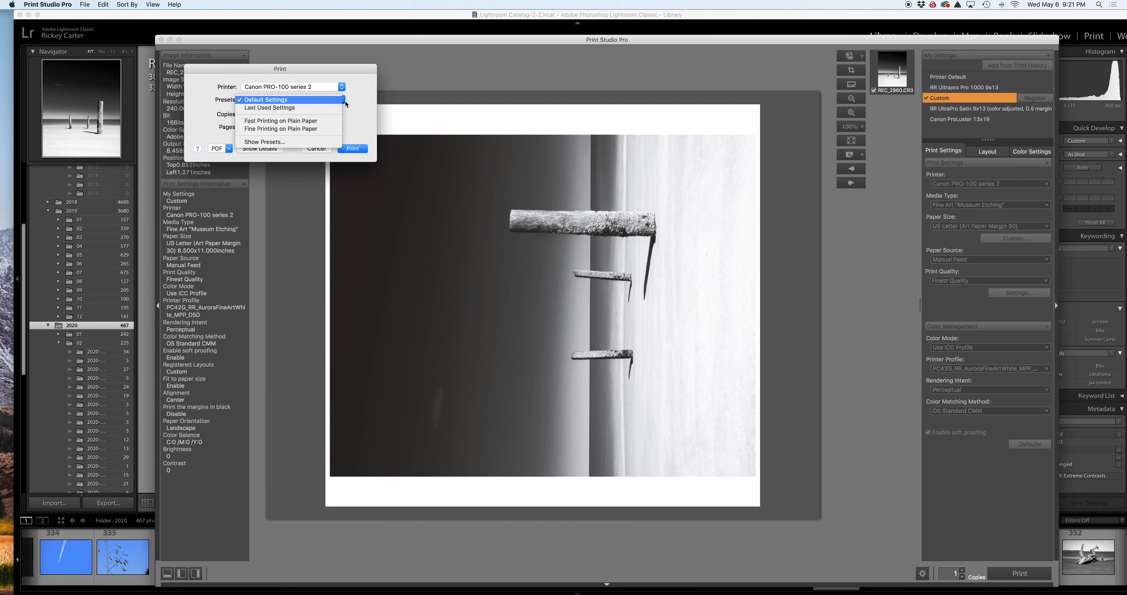
{"action": "left_click", "coordinate": [362, 107]}
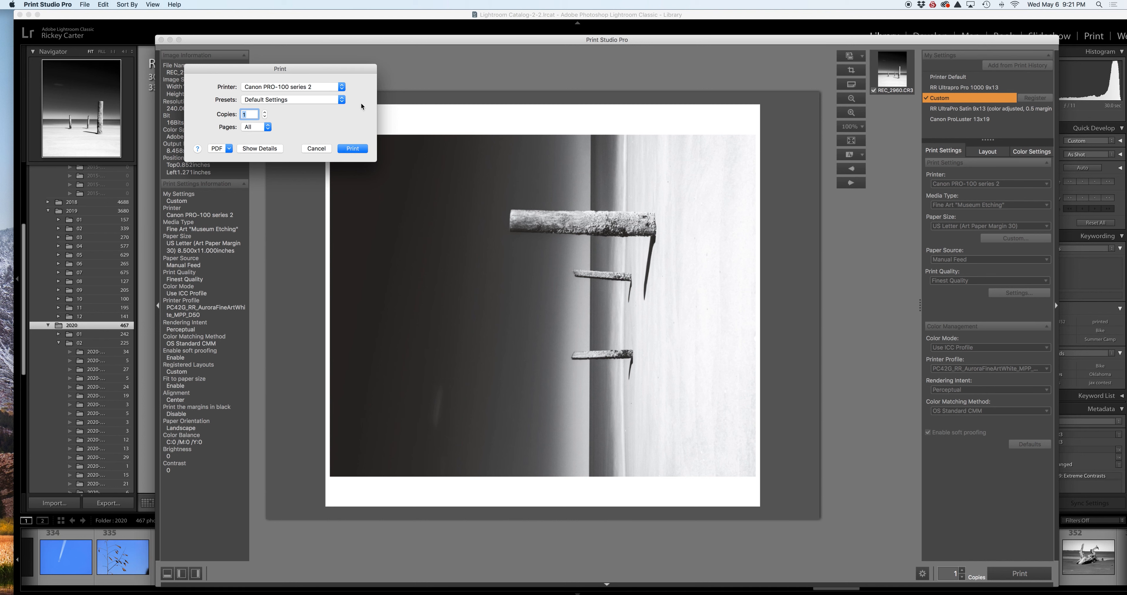
{"action": "left_click", "coordinate": [313, 149]}
{"action": "left_click", "coordinate": [313, 148]}
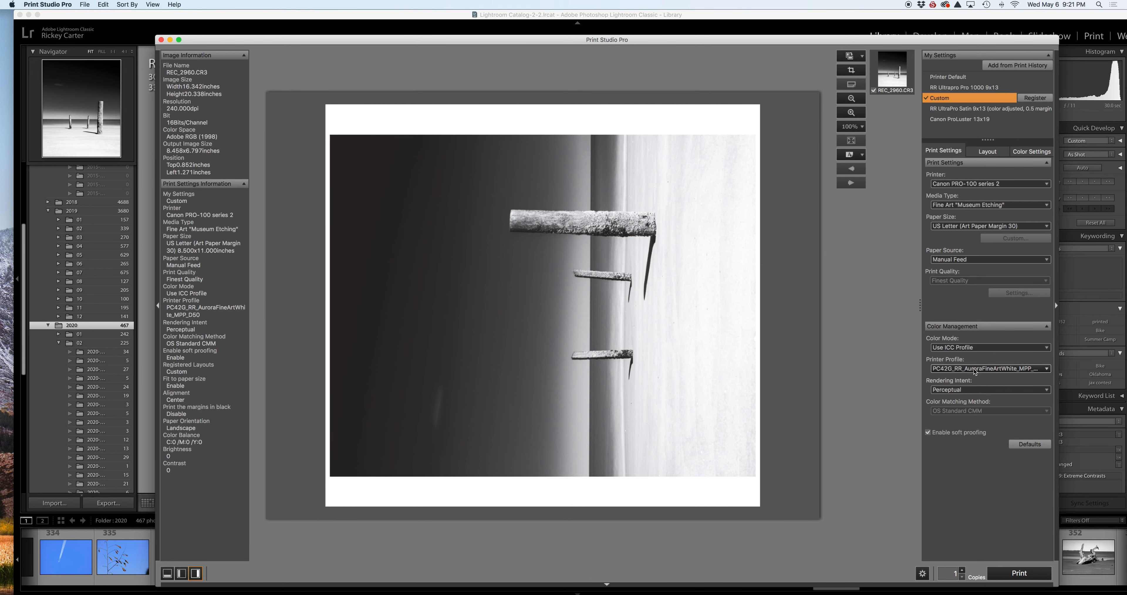
{"action": "left_click", "coordinate": [975, 370]}
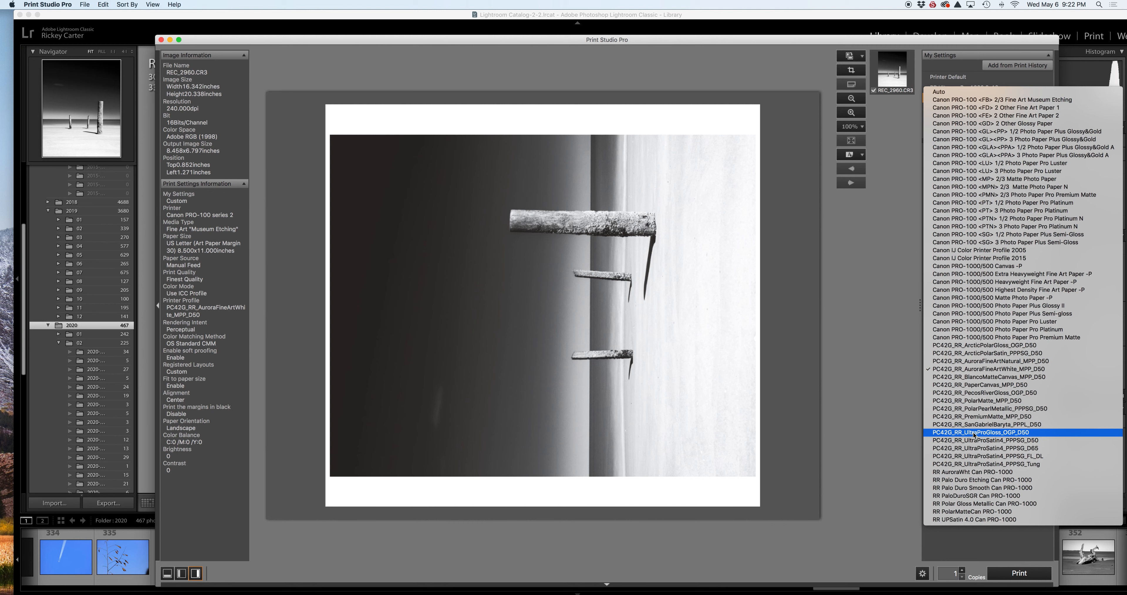
{"action": "left_click", "coordinate": [903, 365]}
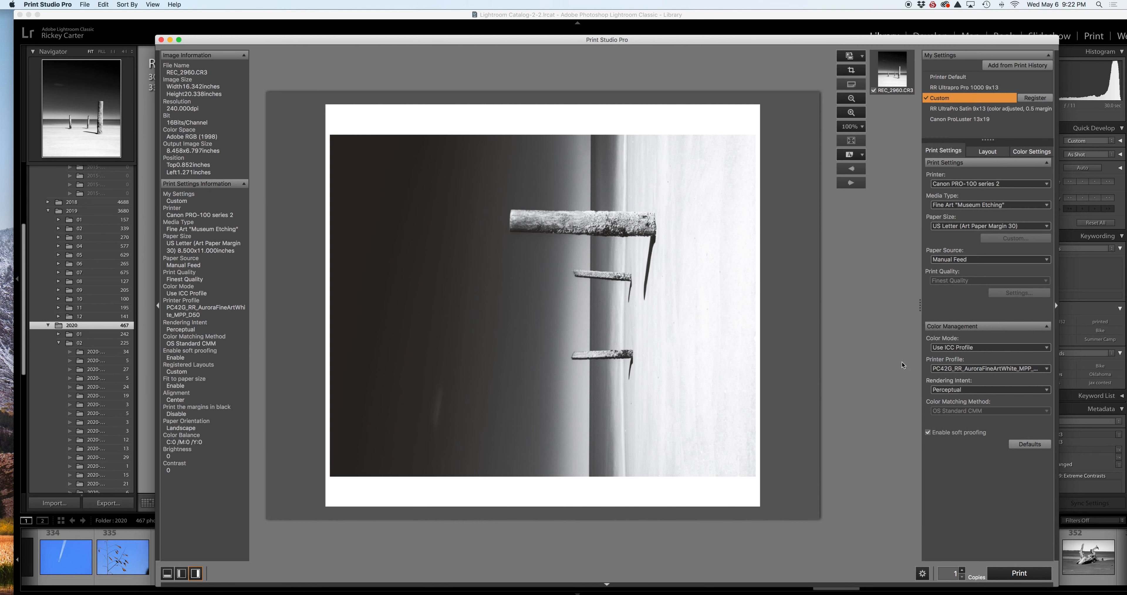
- Switch the printer to Canon PRO-1000 series and set the media type to RR Palo Duro Etching
{"action": "left_click", "coordinate": [969, 183]}
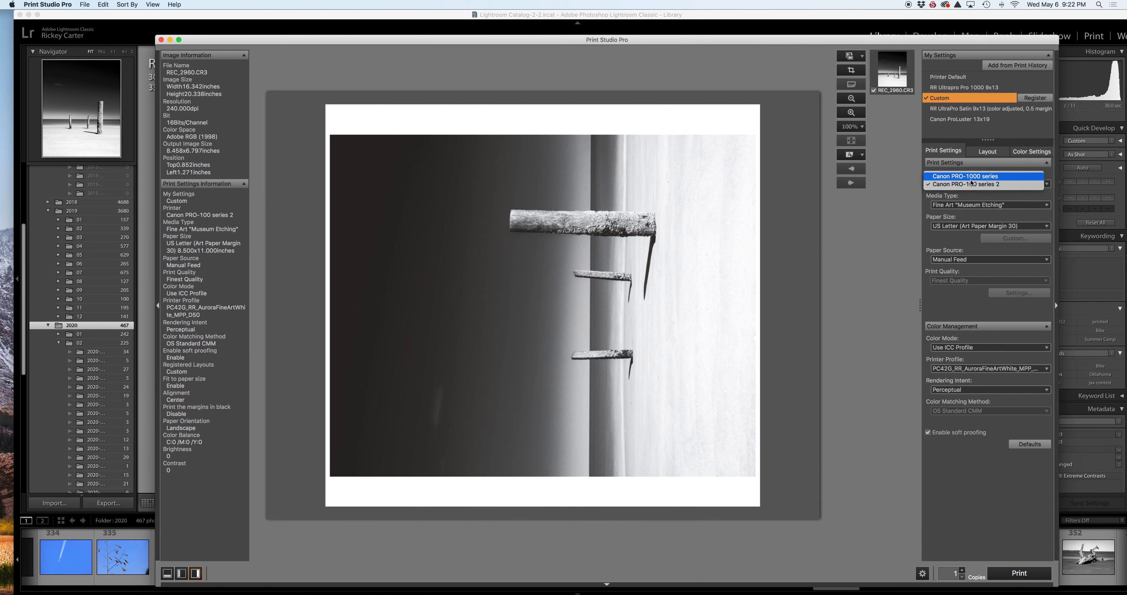
{"action": "left_click", "coordinate": [972, 176]}
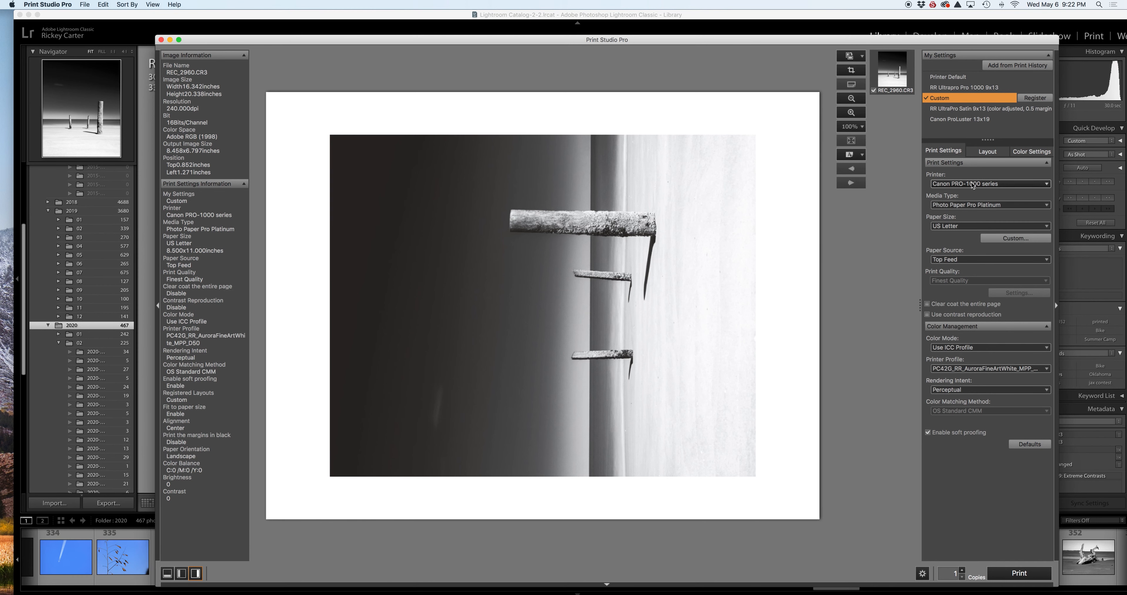
{"action": "left_click", "coordinate": [987, 208]}
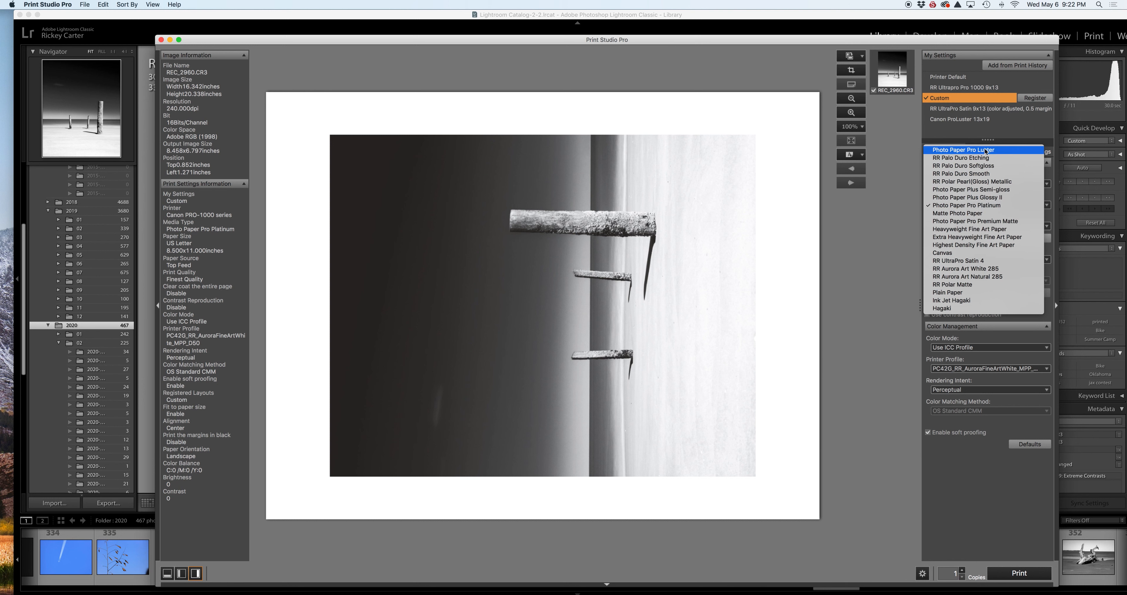
{"action": "left_click", "coordinate": [984, 158]}
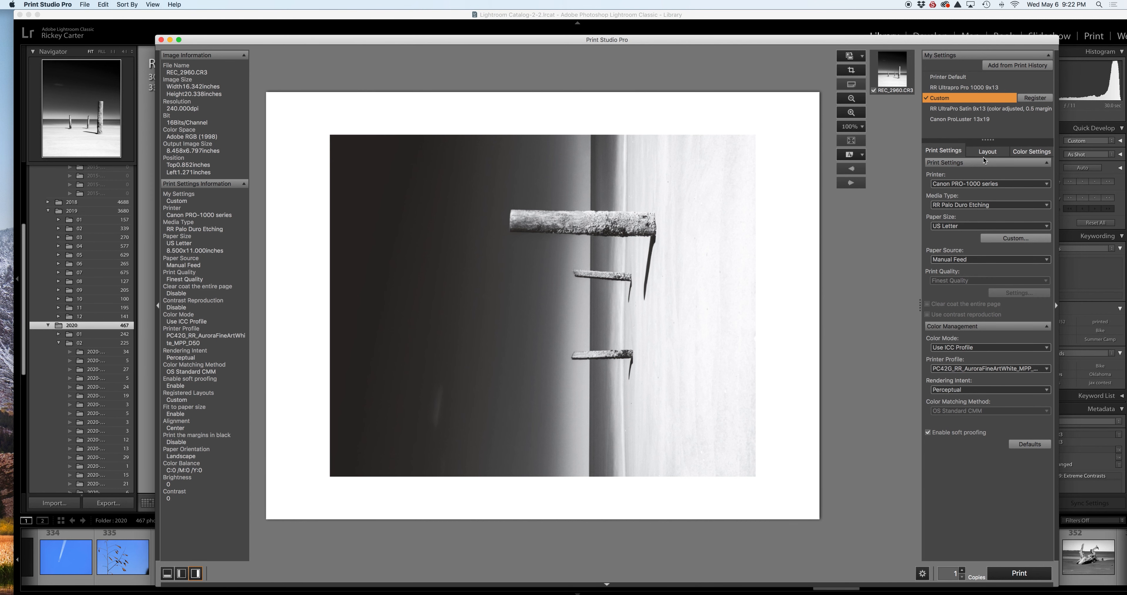
- Keep the color mode on Use ICC Profile and set the printer profile to Auto
{"action": "left_click", "coordinate": [966, 349]}
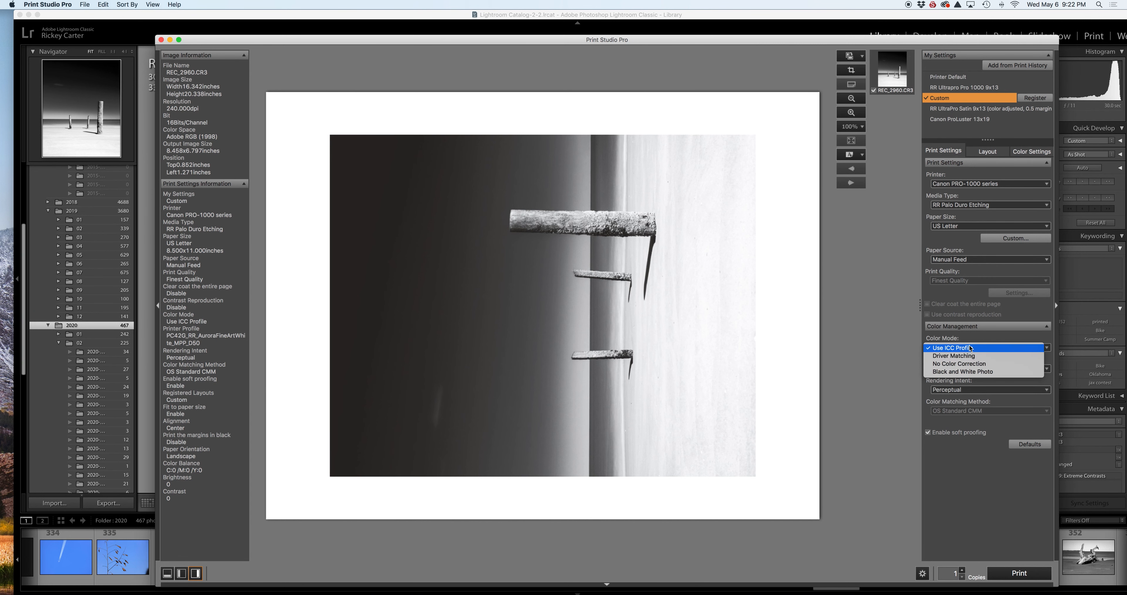
{"action": "left_click", "coordinate": [905, 347]}
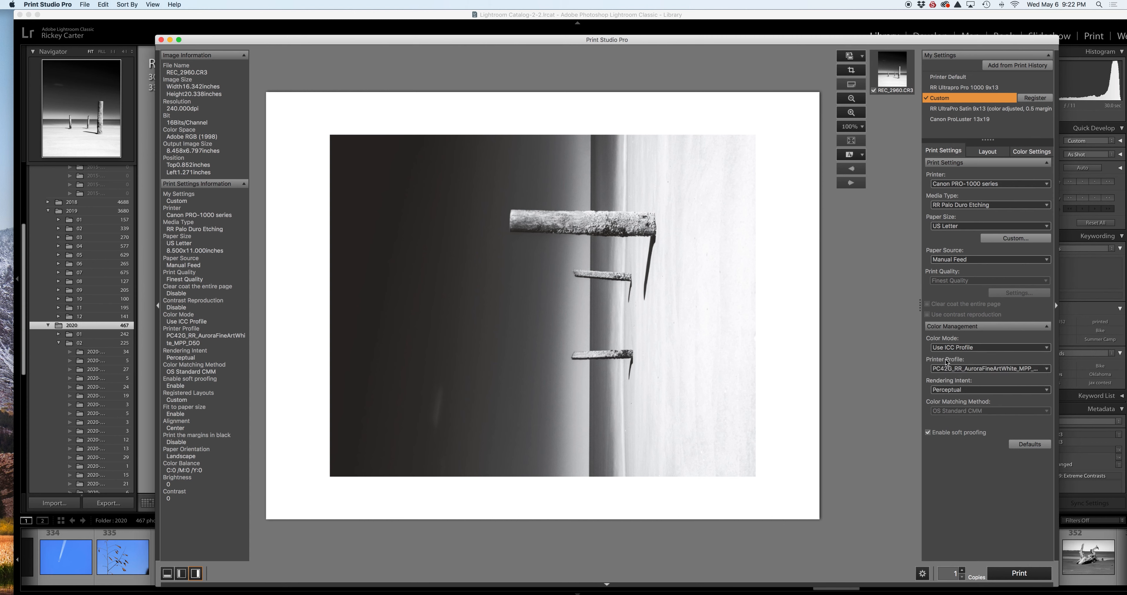
{"action": "left_click", "coordinate": [946, 369]}
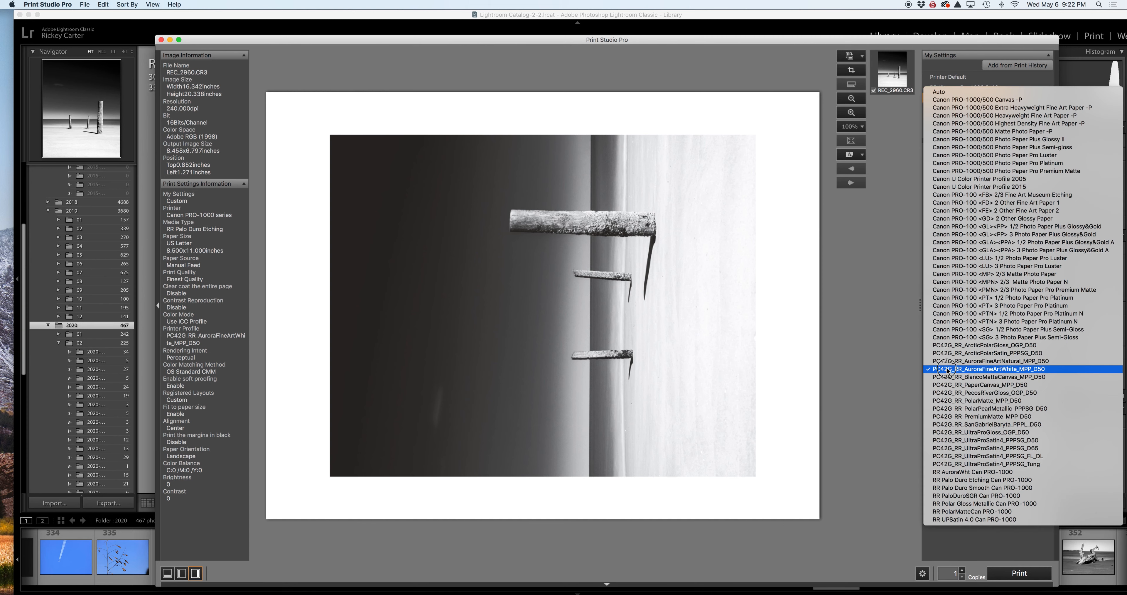
{"action": "left_click", "coordinate": [941, 92]}
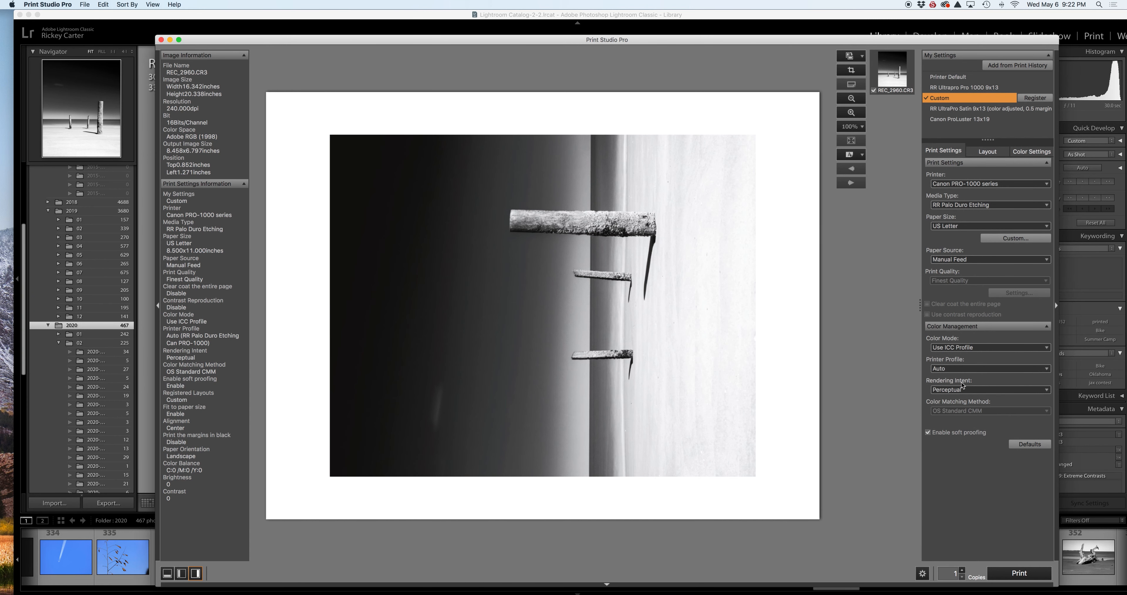
- Keep RR Palo Duro Etching as the media type and set the printer profile to RR Palo Duro Etching Can PRO-1000
{"action": "left_click", "coordinate": [516, 394]}
{"action": "left_click", "coordinate": [980, 206]}
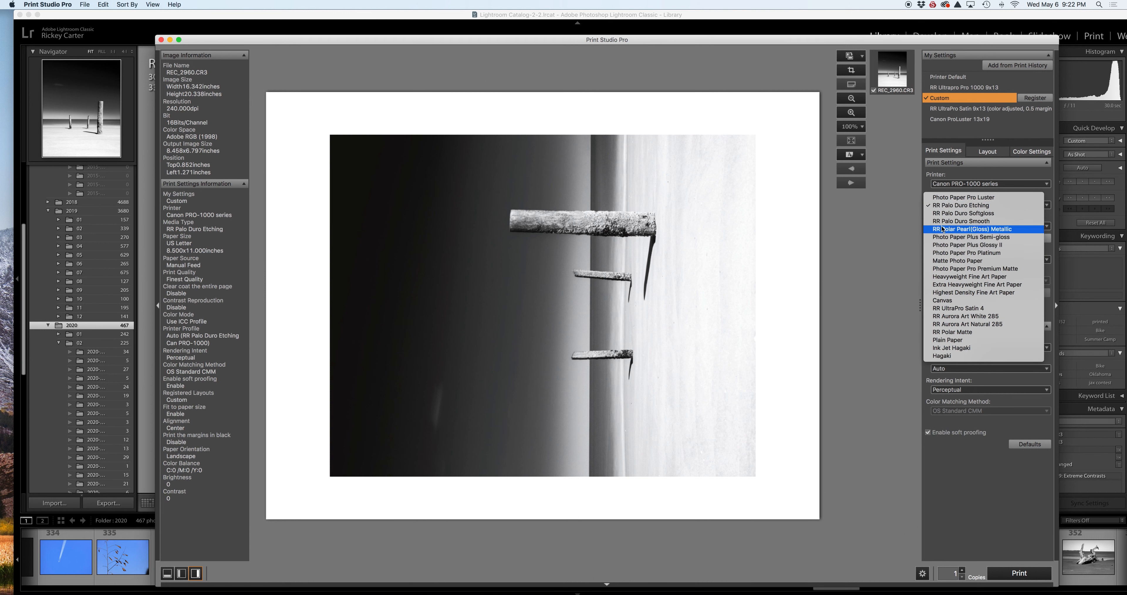
{"action": "left_click", "coordinate": [946, 206]}
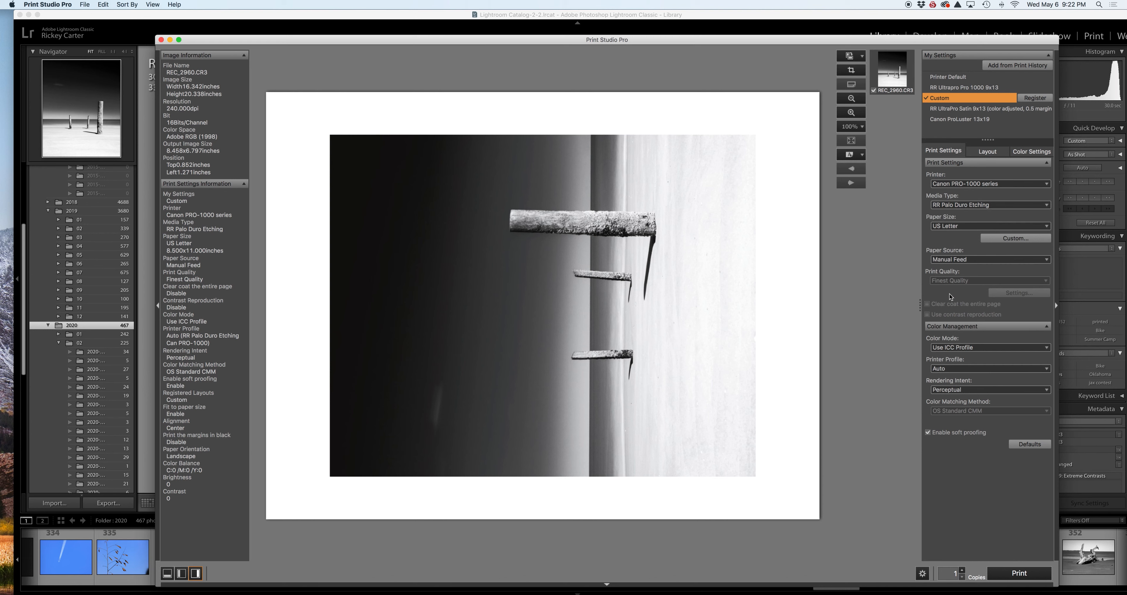
{"action": "left_click", "coordinate": [963, 368]}
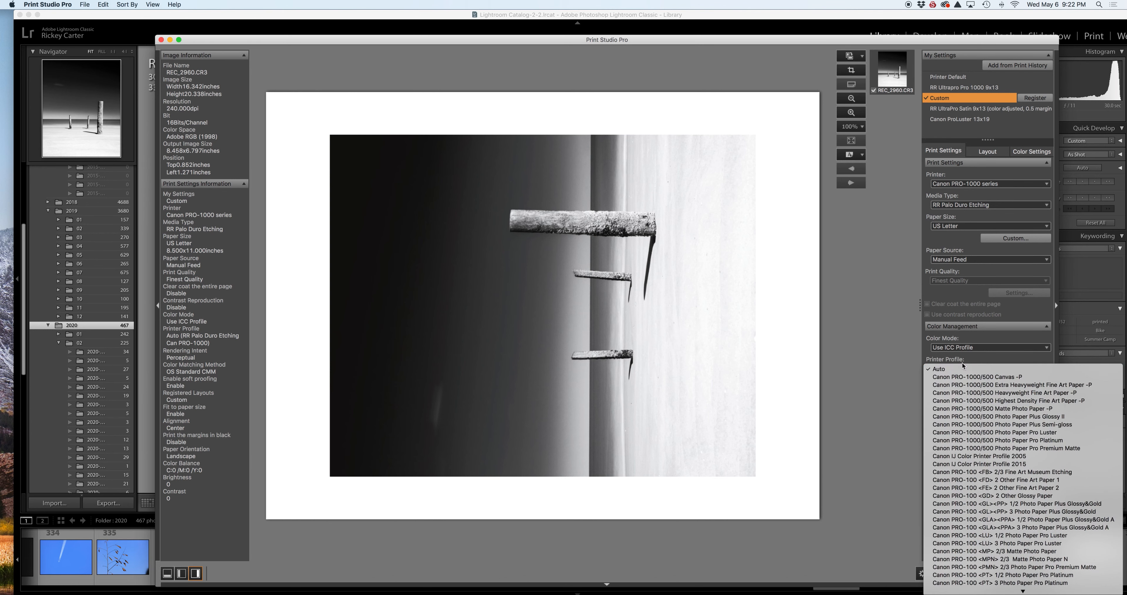
{"action": "scroll", "coordinate": [1016, 476], "scroll_direction": "down", "scroll_amount": 10}
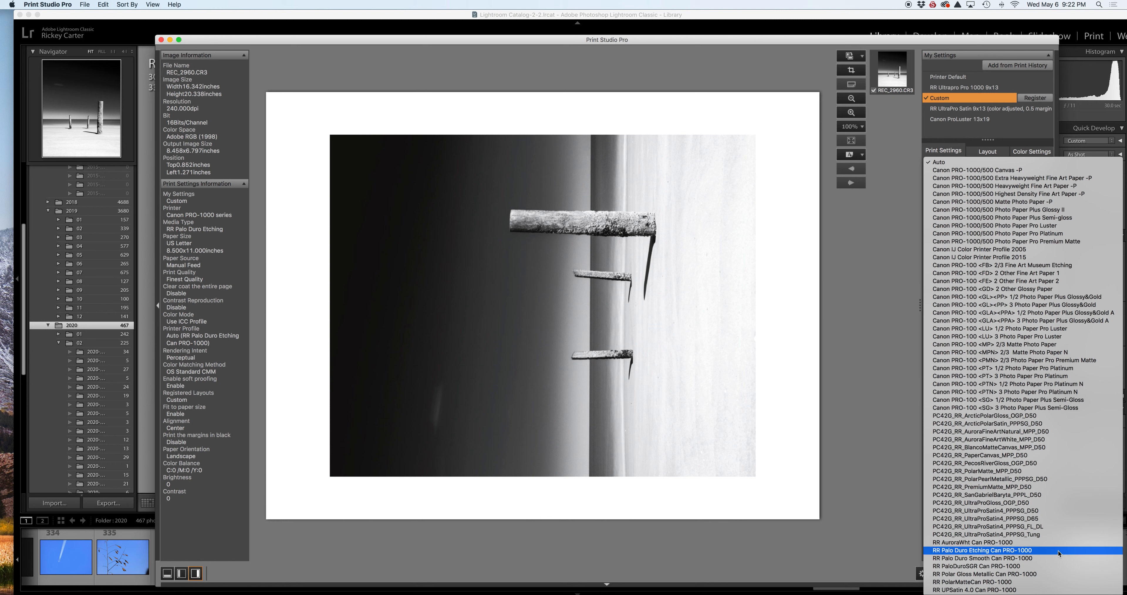
{"action": "left_click", "coordinate": [1045, 550]}
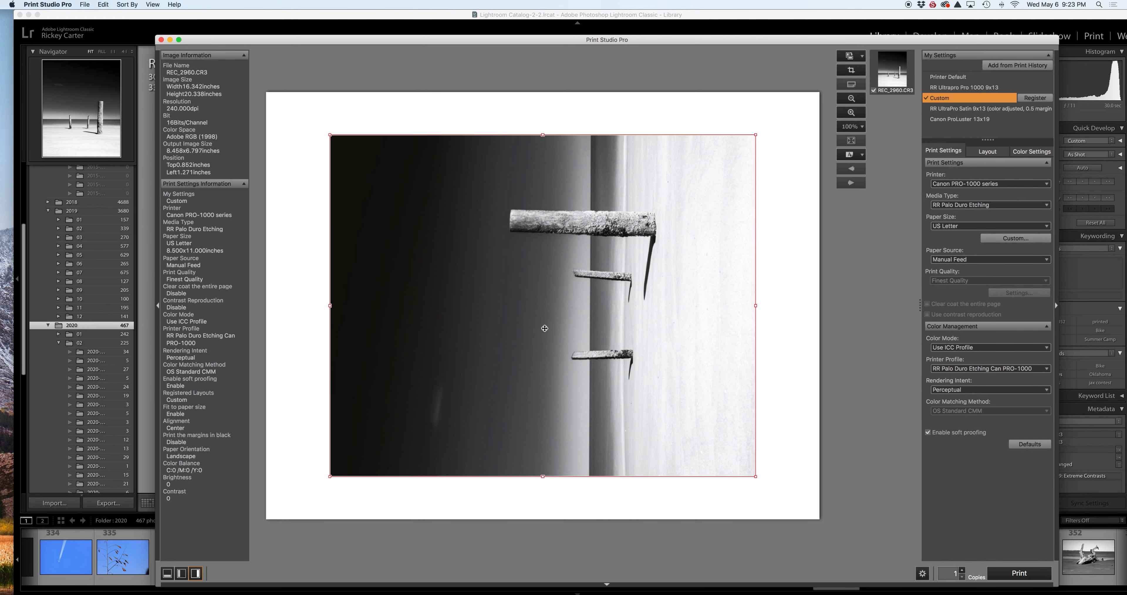
- Set the printer profile to RR Polar Gloss Metallic Can PRO-1000 and toggle soft proofing off and back on
{"action": "left_click", "coordinate": [991, 369]}
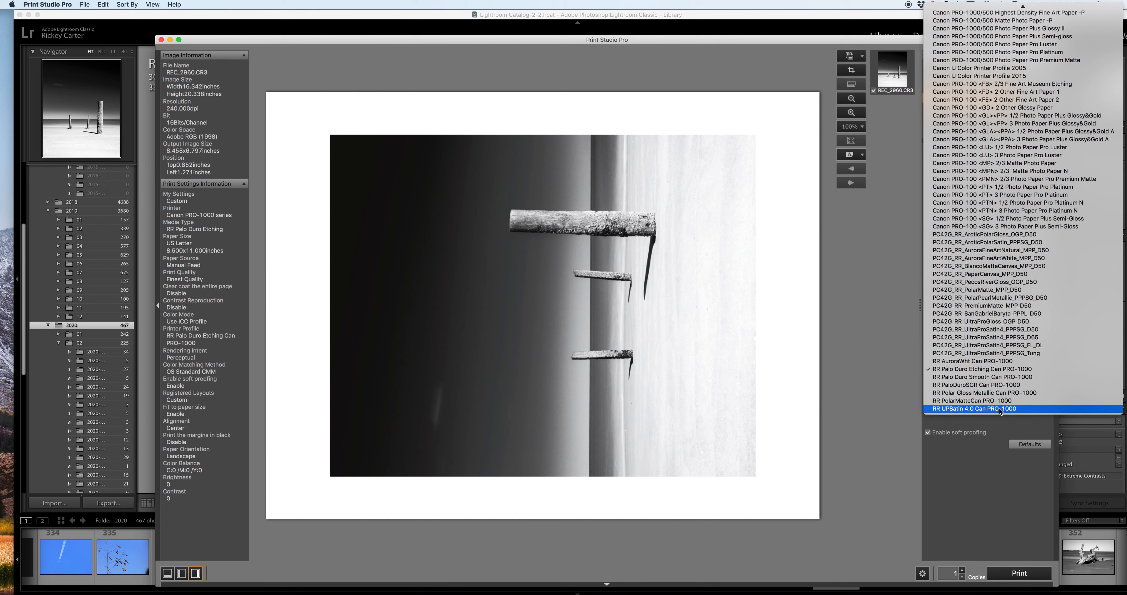
{"action": "left_click", "coordinate": [1003, 394]}
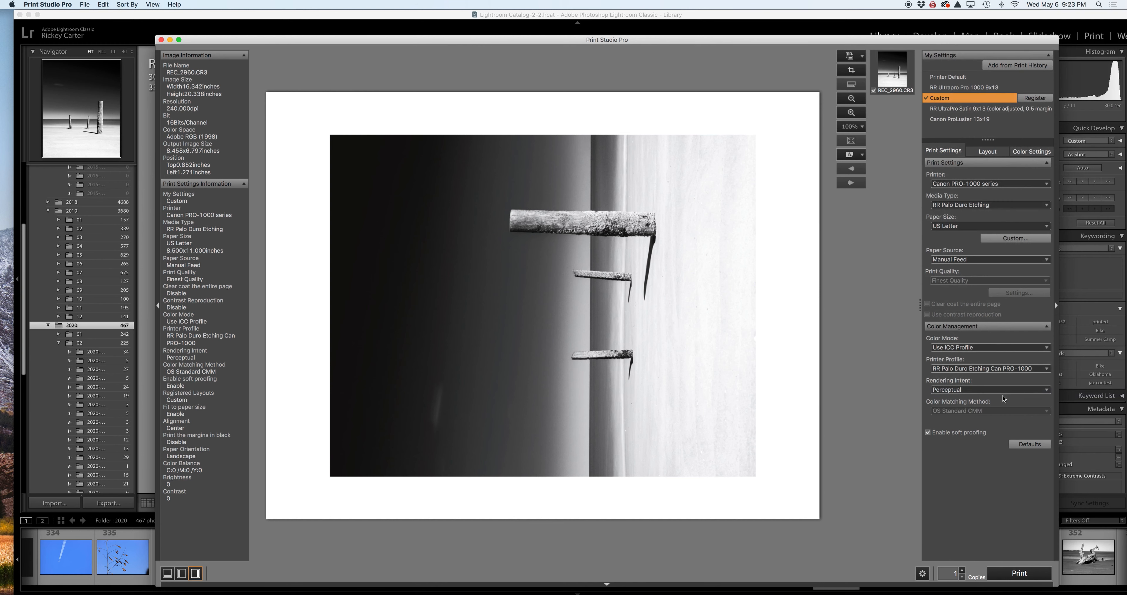
{"action": "left_click", "coordinate": [927, 432]}
{"action": "left_click", "coordinate": [928, 432]}
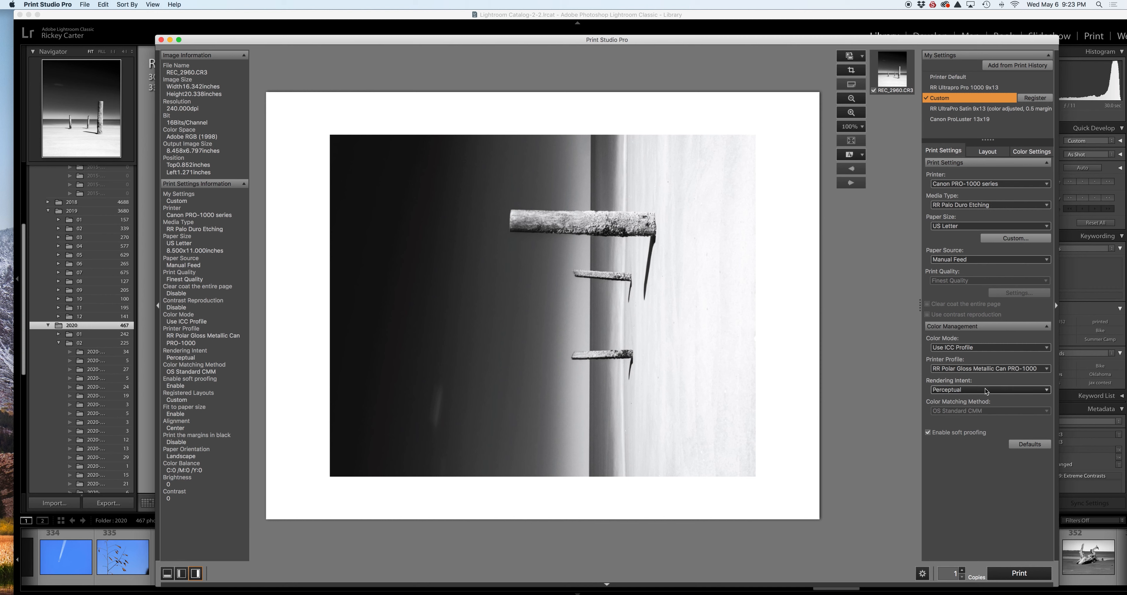
- Change the printer profile to Canon PRO-1000/500 Photo Paper Pro Premium Matte
{"action": "left_click", "coordinate": [1000, 369]}
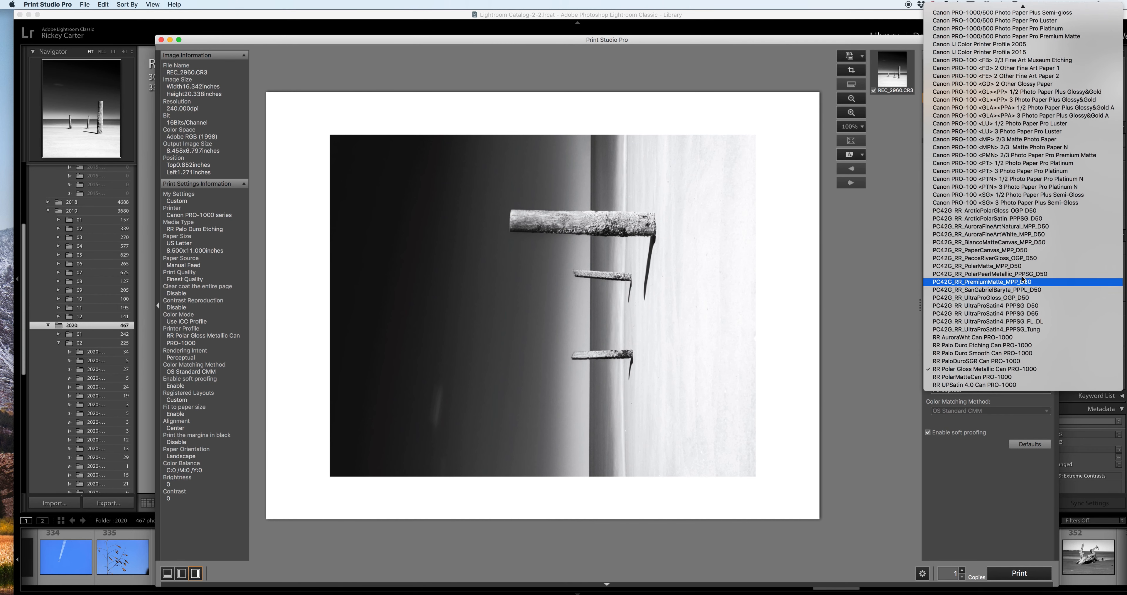
{"action": "scroll", "coordinate": [1011, 306], "scroll_direction": "up", "scroll_amount": 3}
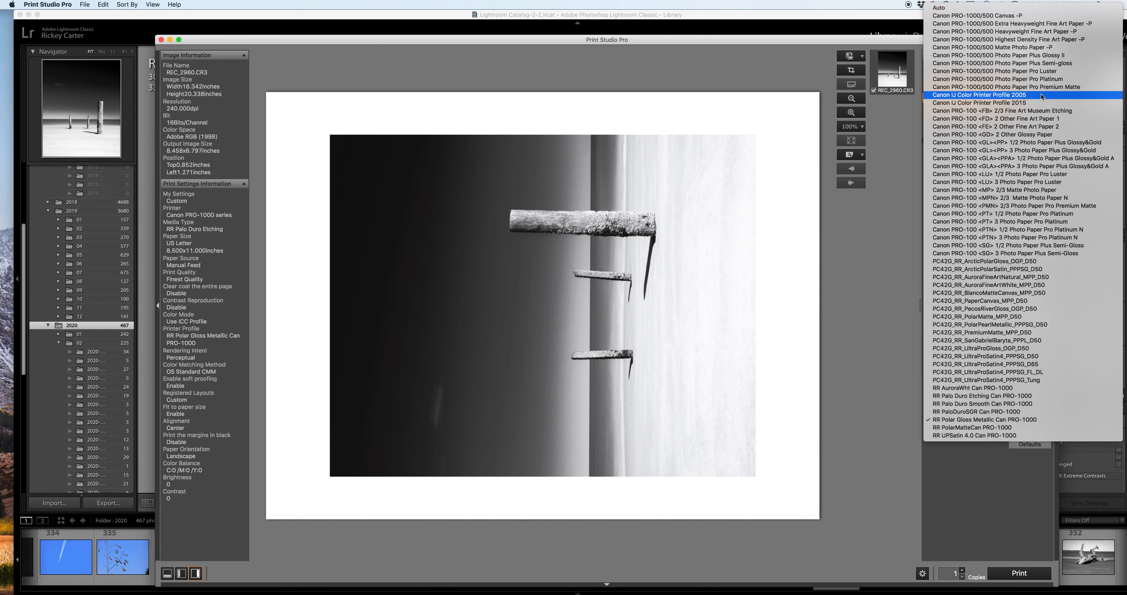
{"action": "left_click", "coordinate": [1044, 87]}
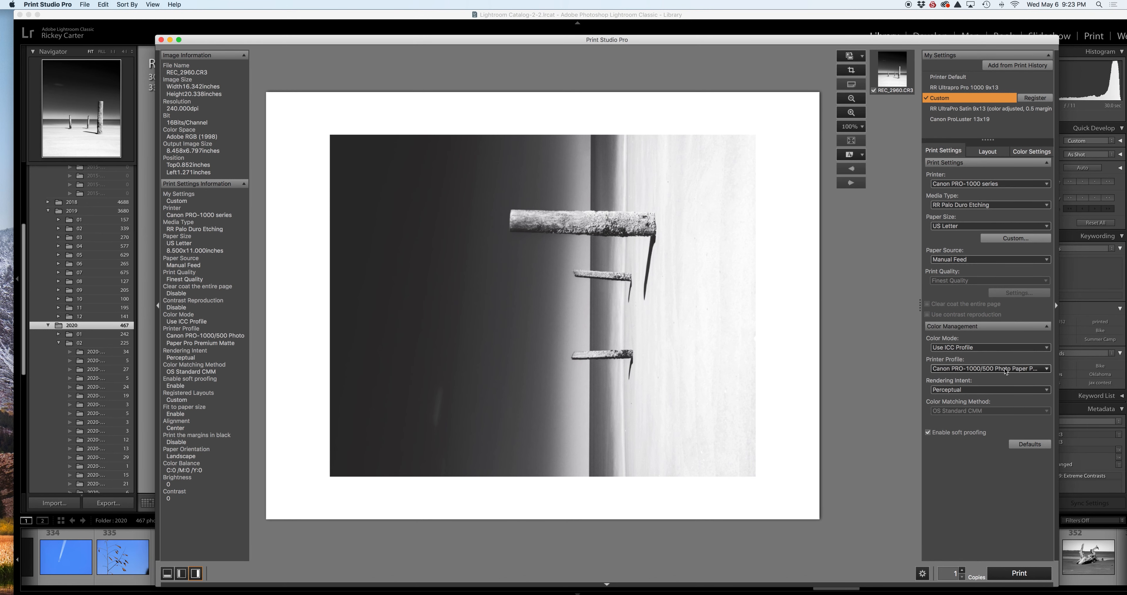
- Set the printer profile back to RR Palo Duro Etching Can PRO-1000
{"action": "left_click", "coordinate": [1006, 372]}
{"action": "scroll", "coordinate": [980, 363], "scroll_direction": "down", "scroll_amount": 5}
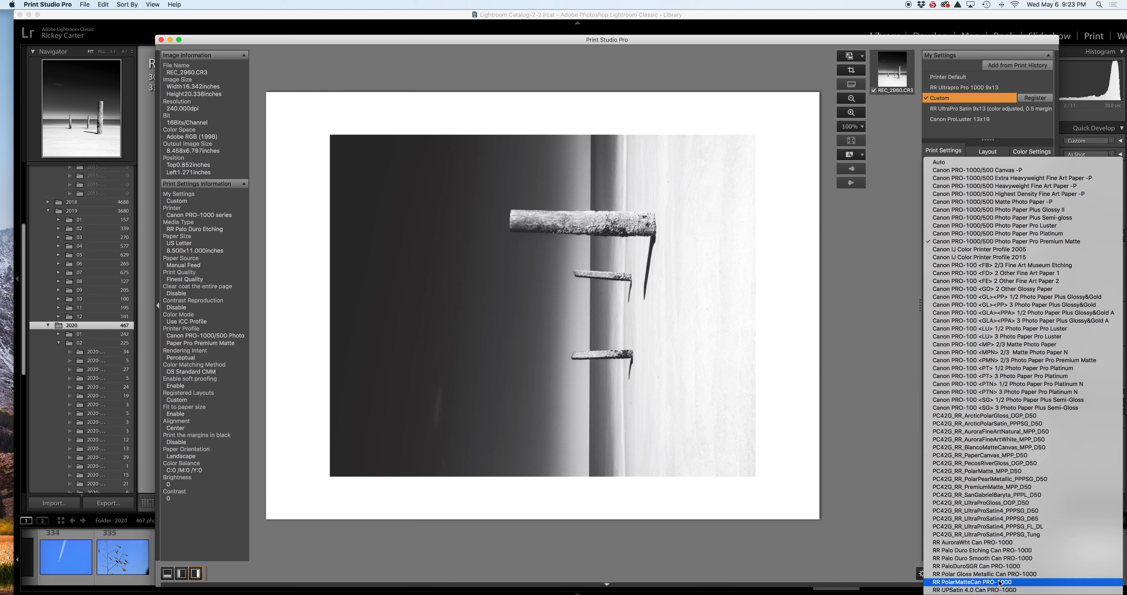
{"action": "left_click", "coordinate": [994, 553]}
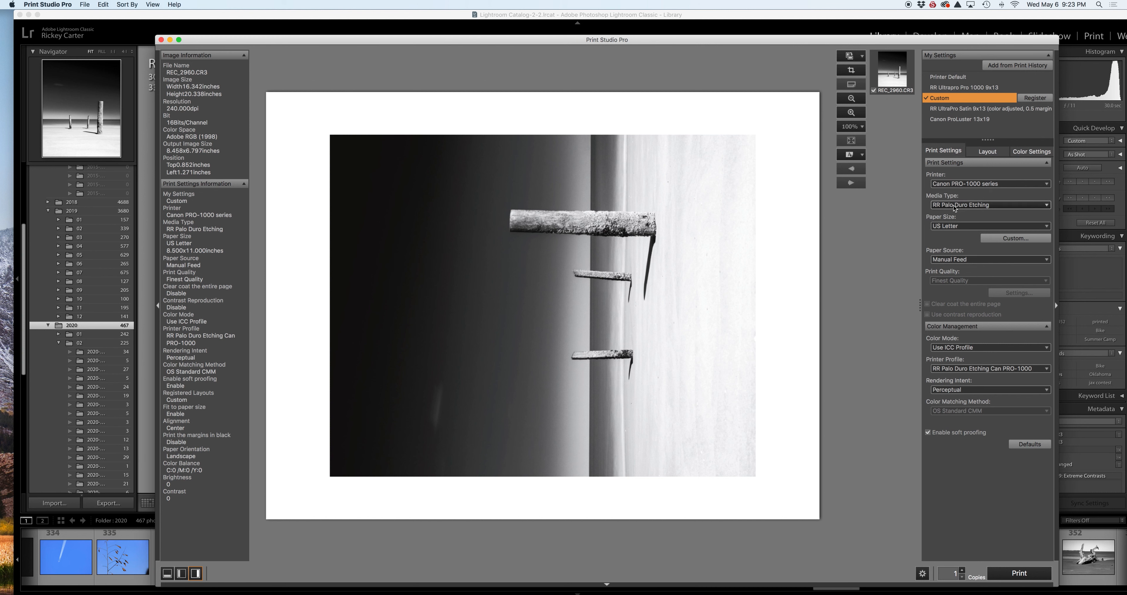
- Set the media type to Extra Heavyweight Fine Art Paper and keep RR Palo Duro Etching Can PRO-1000 as the printer profile
{"action": "left_click", "coordinate": [956, 205]}
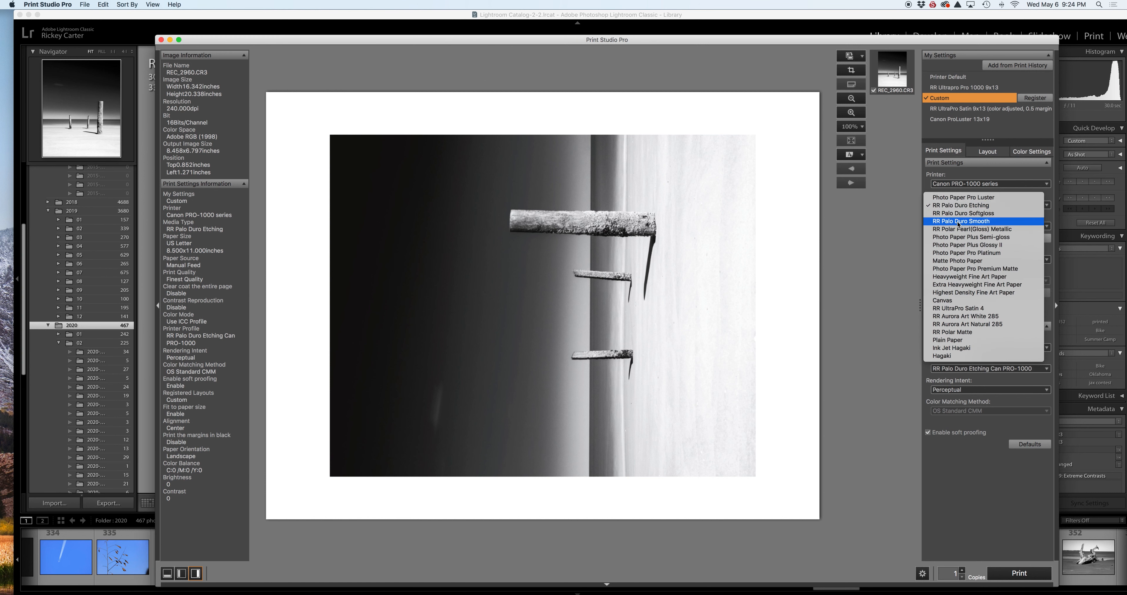
{"action": "left_click", "coordinate": [999, 285]}
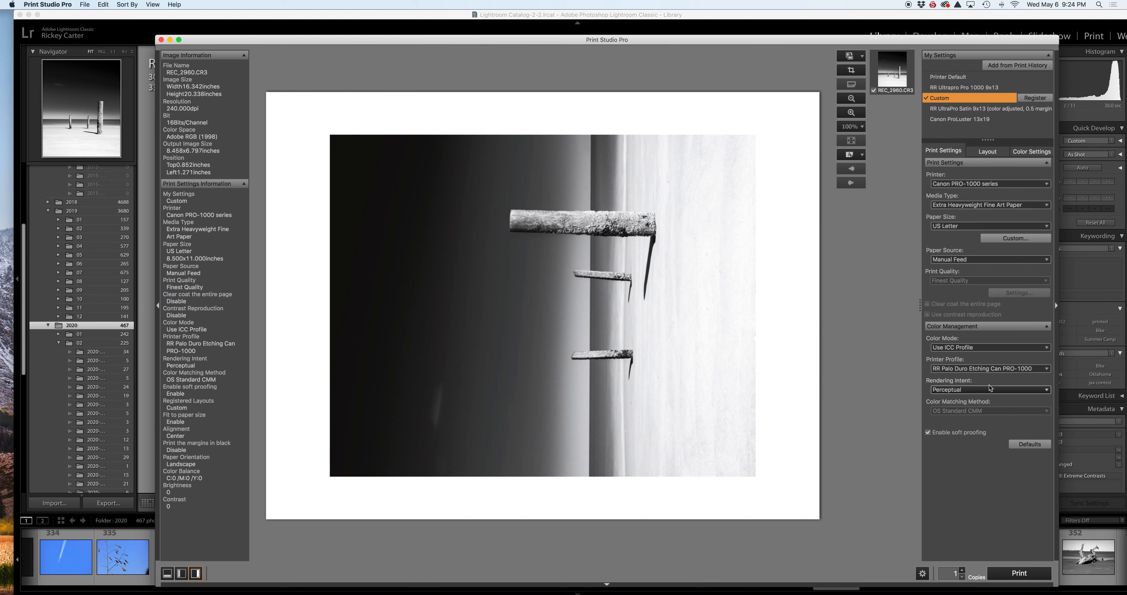
{"action": "left_click", "coordinate": [992, 370]}
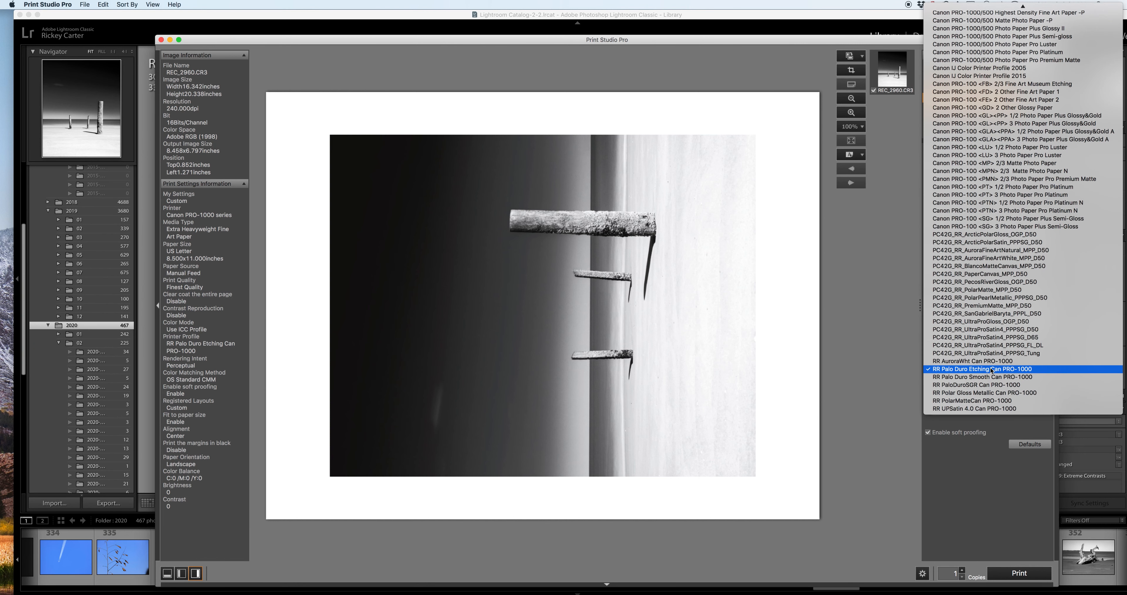
{"action": "left_click", "coordinate": [991, 370]}
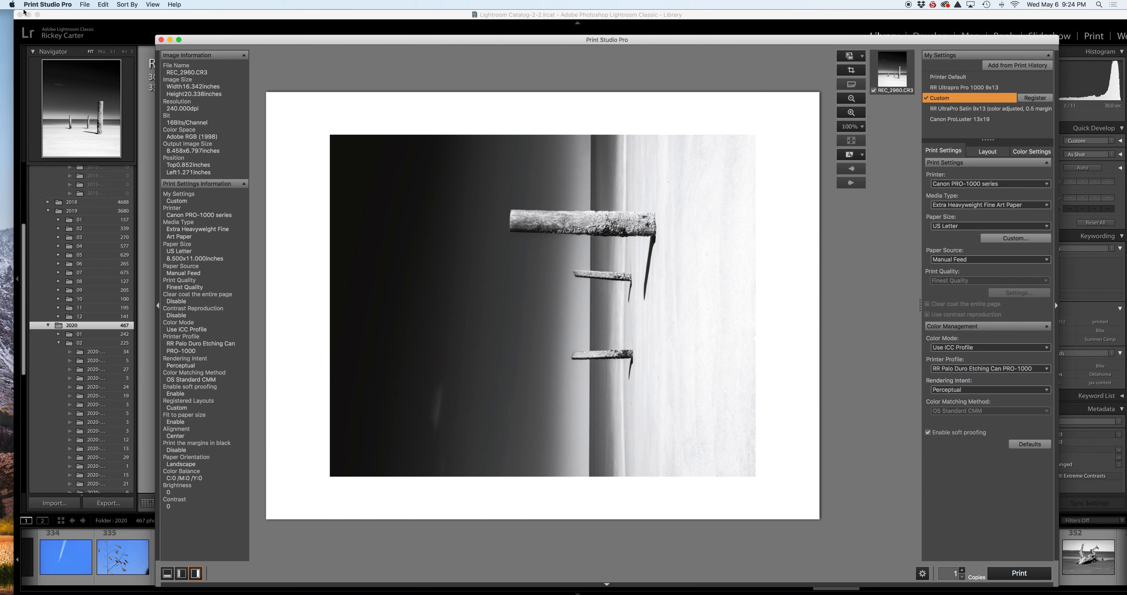
- Close Print Studio Pro, fit the Lightroom window to the screen, and bring up the Print Job settings in the Print module
{"action": "left_click", "coordinate": [162, 40]}
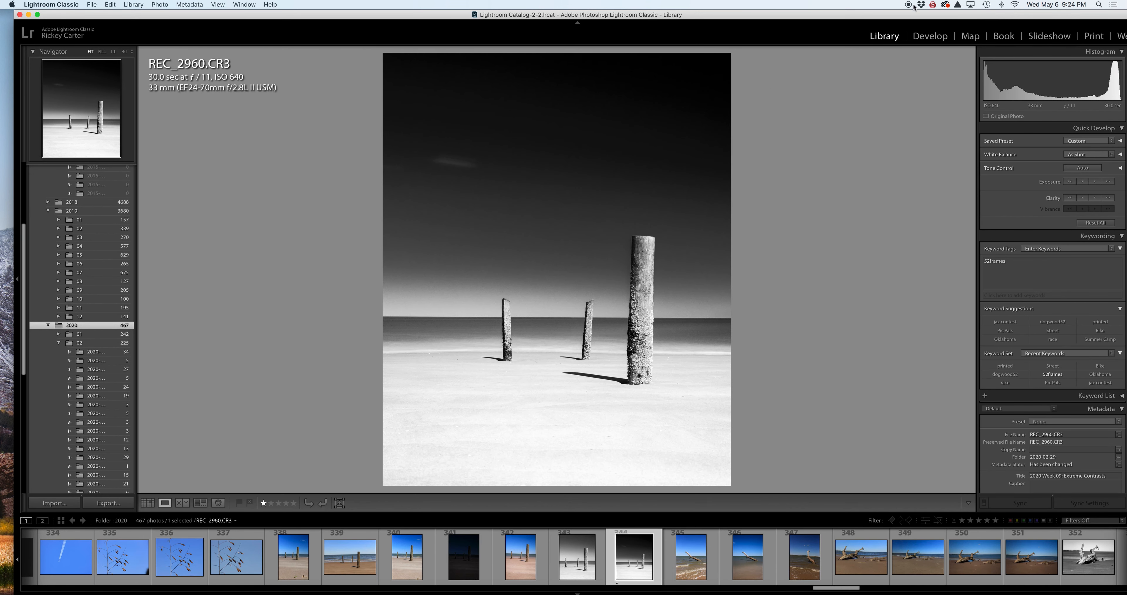
{"action": "double_click", "coordinate": [904, 17]}
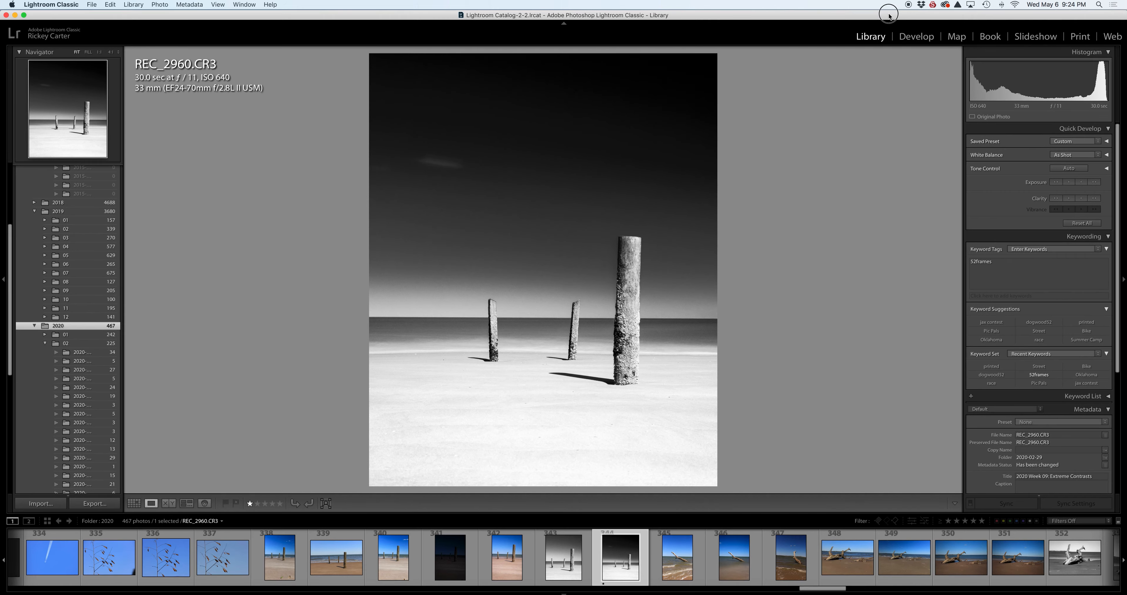
{"action": "left_click", "coordinate": [1080, 39]}
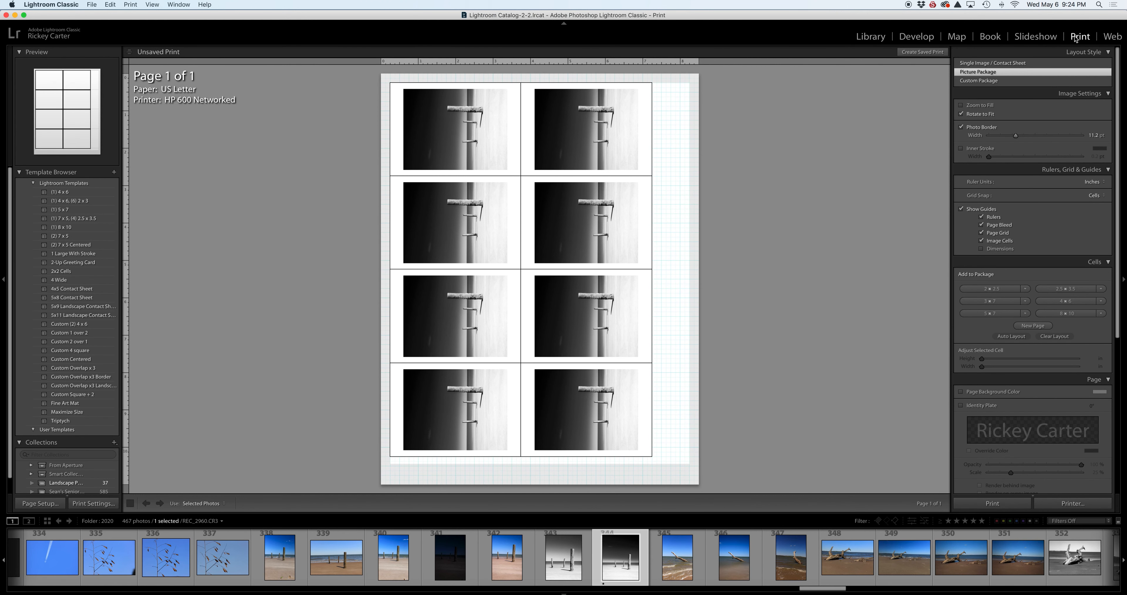
{"action": "scroll", "coordinate": [1014, 419], "scroll_direction": "down", "scroll_amount": 2}
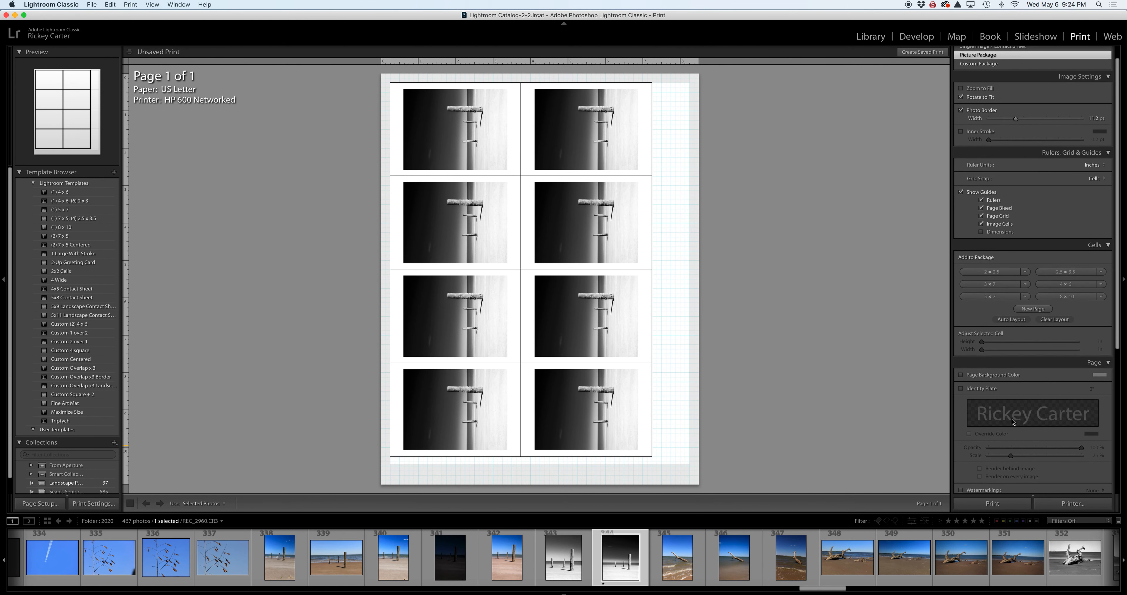
{"action": "scroll", "coordinate": [1014, 101], "scroll_direction": "up", "scroll_amount": 3}
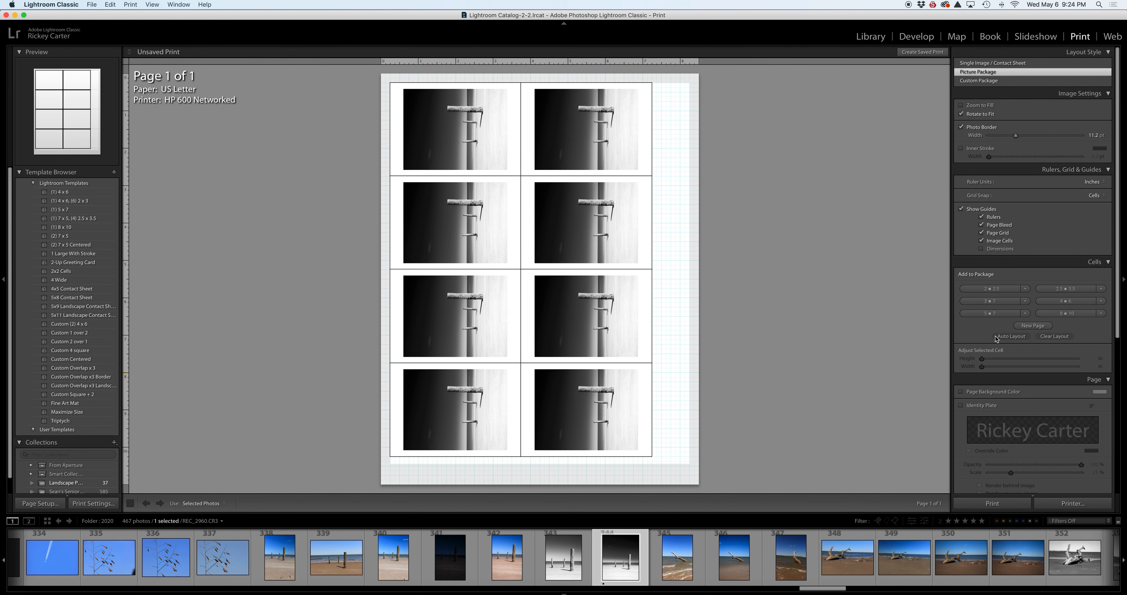
{"action": "scroll", "coordinate": [999, 339], "scroll_direction": "down", "scroll_amount": 10}
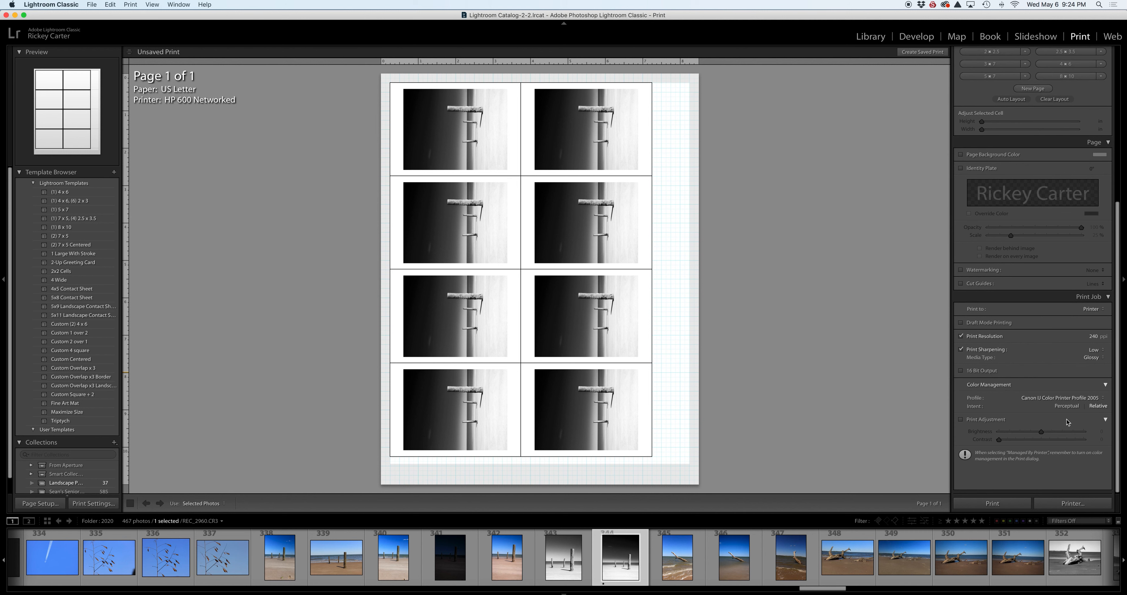
- Send the page to the HP 600 Networked printer, cancel the job in its queue, and close the queue window
{"action": "left_click", "coordinate": [1013, 503]}
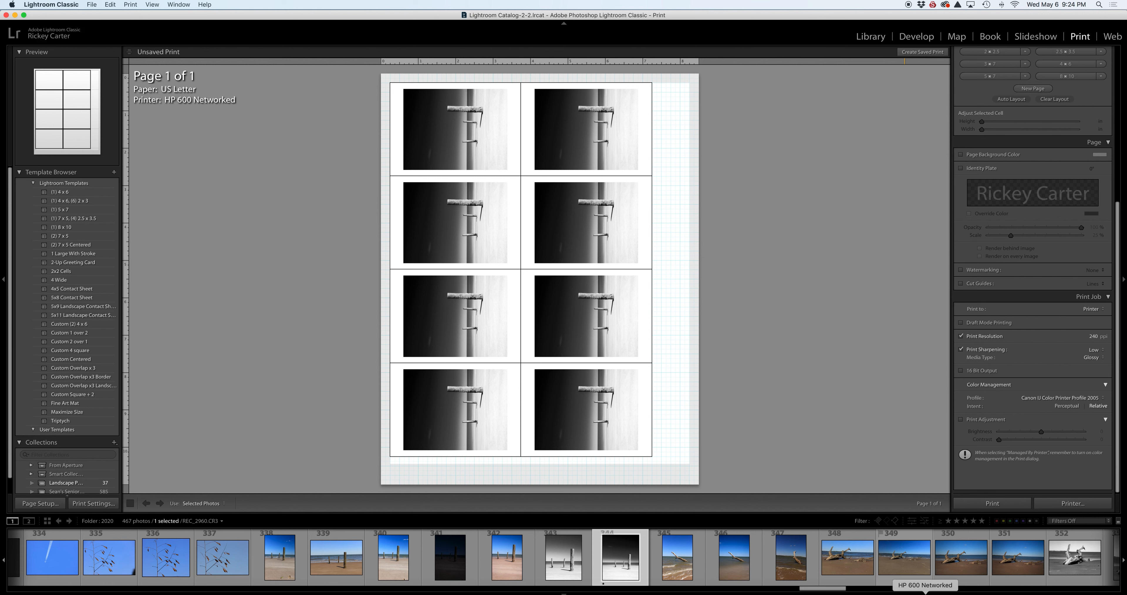
{"action": "left_click", "coordinate": [925, 593]}
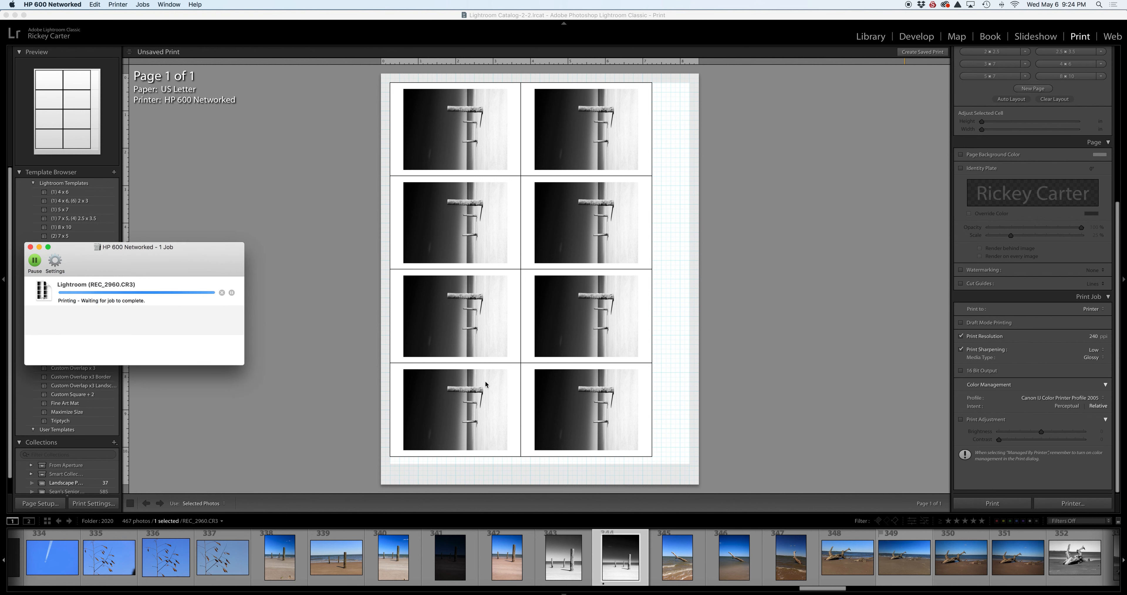
{"action": "left_click", "coordinate": [223, 293]}
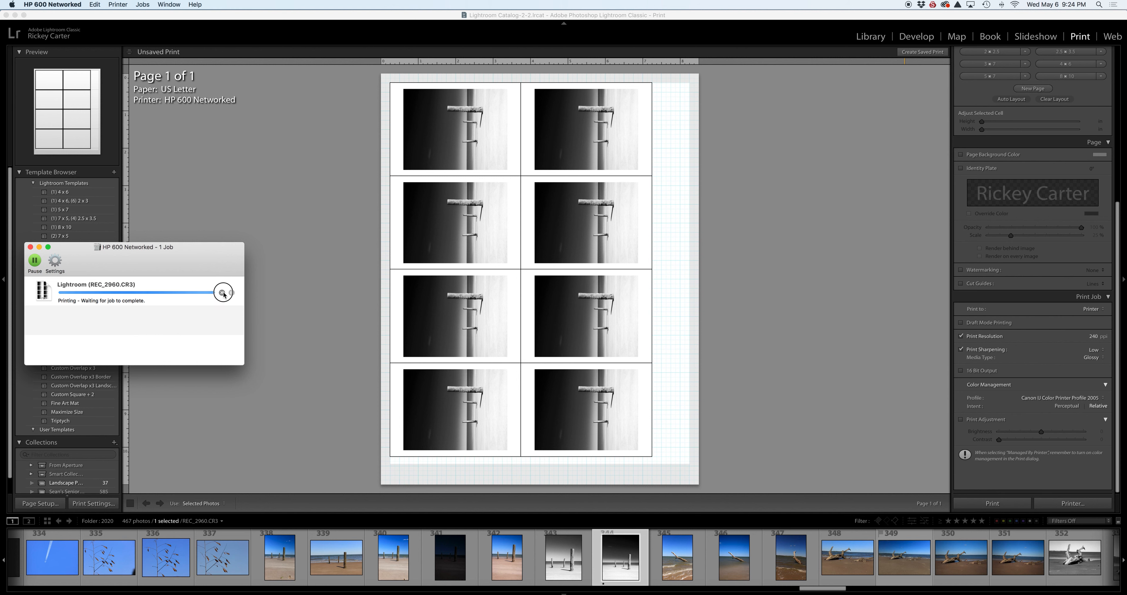
{"action": "left_click", "coordinate": [30, 248]}
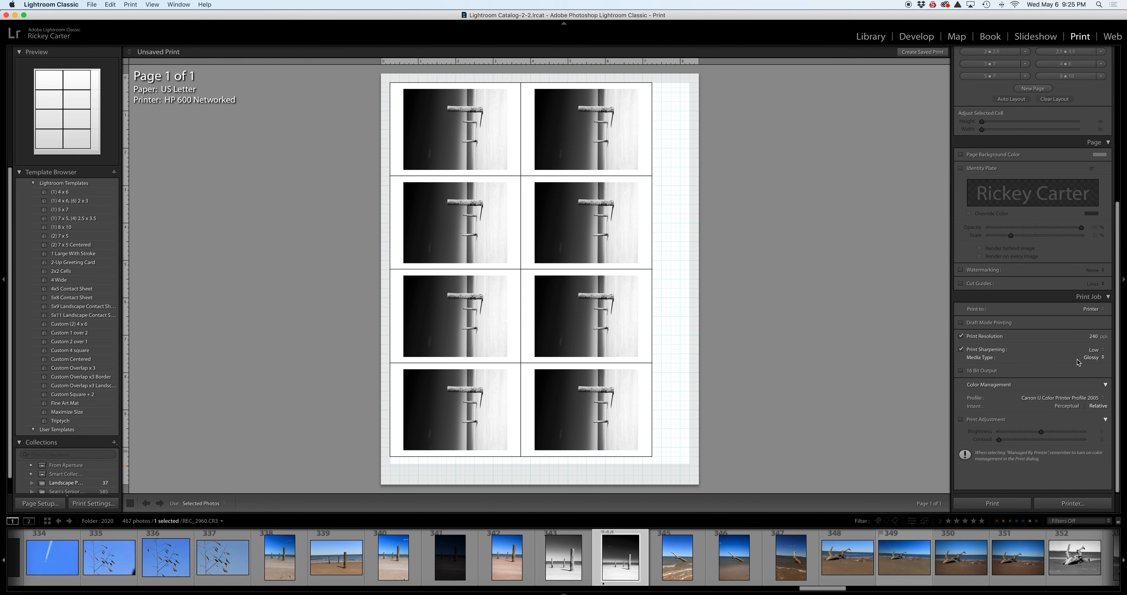
- Review the Print module's layout, page and print job settings, including the color management profile choices
{"action": "scroll", "coordinate": [1035, 422], "scroll_direction": "up", "scroll_amount": 3}
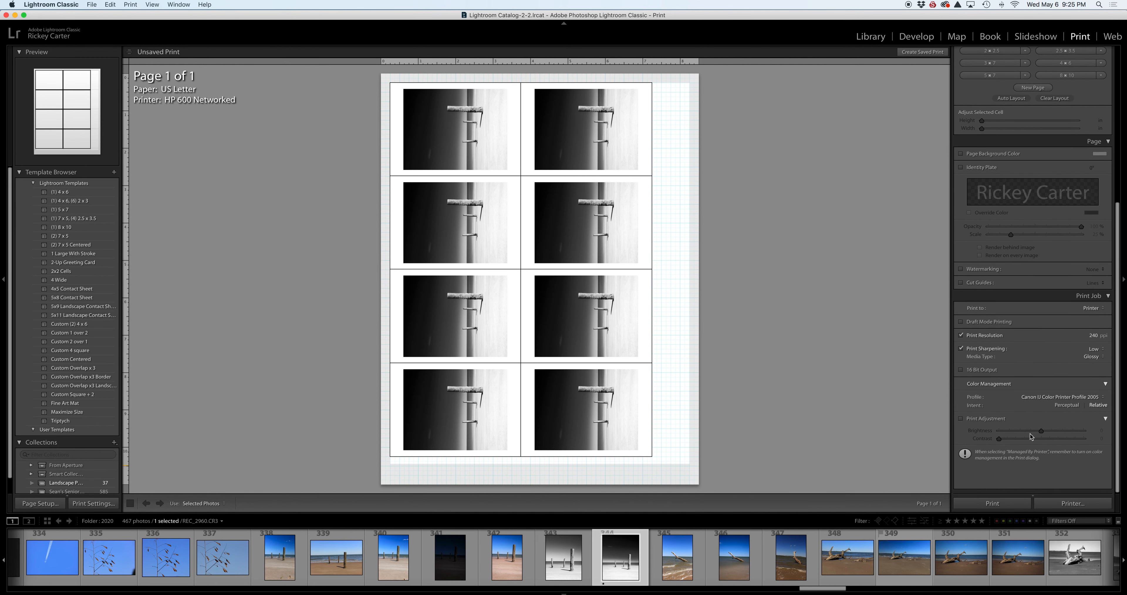
{"action": "scroll", "coordinate": [1035, 421], "scroll_direction": "up", "scroll_amount": 10}
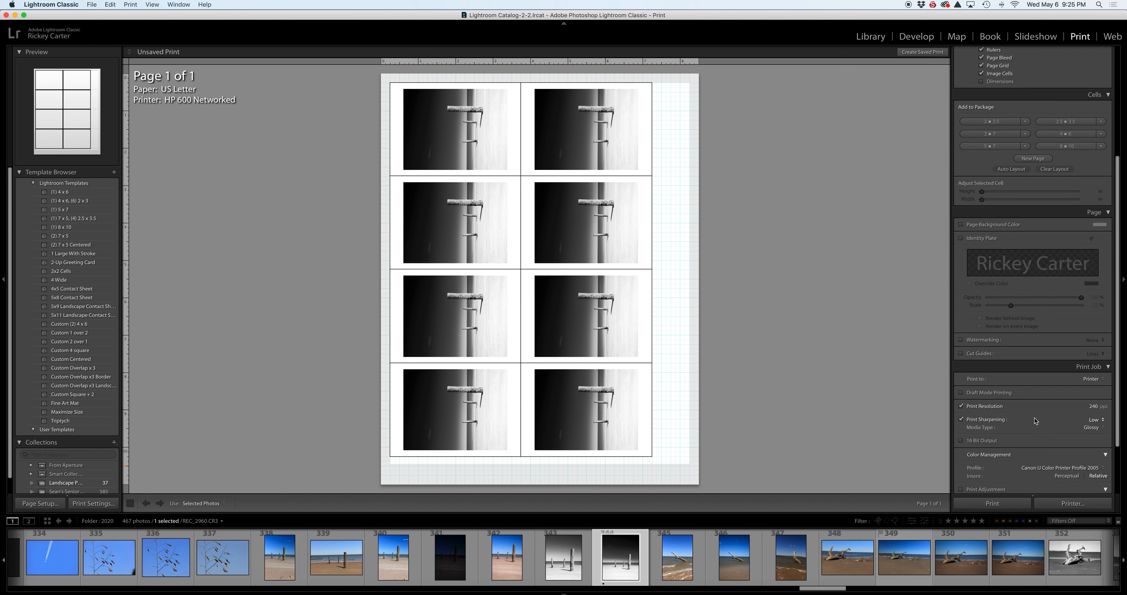
{"action": "scroll", "coordinate": [1036, 421], "scroll_direction": "up", "scroll_amount": 7}
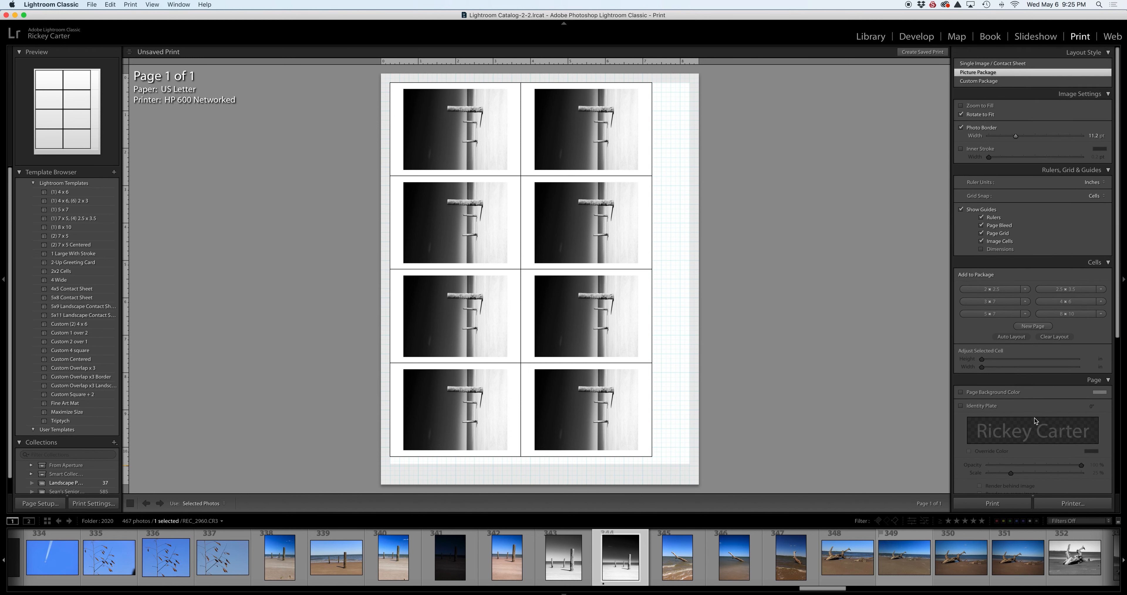
{"action": "scroll", "coordinate": [1034, 347], "scroll_direction": "down", "scroll_amount": 5}
{"action": "scroll", "coordinate": [1035, 348], "scroll_direction": "down", "scroll_amount": 6}
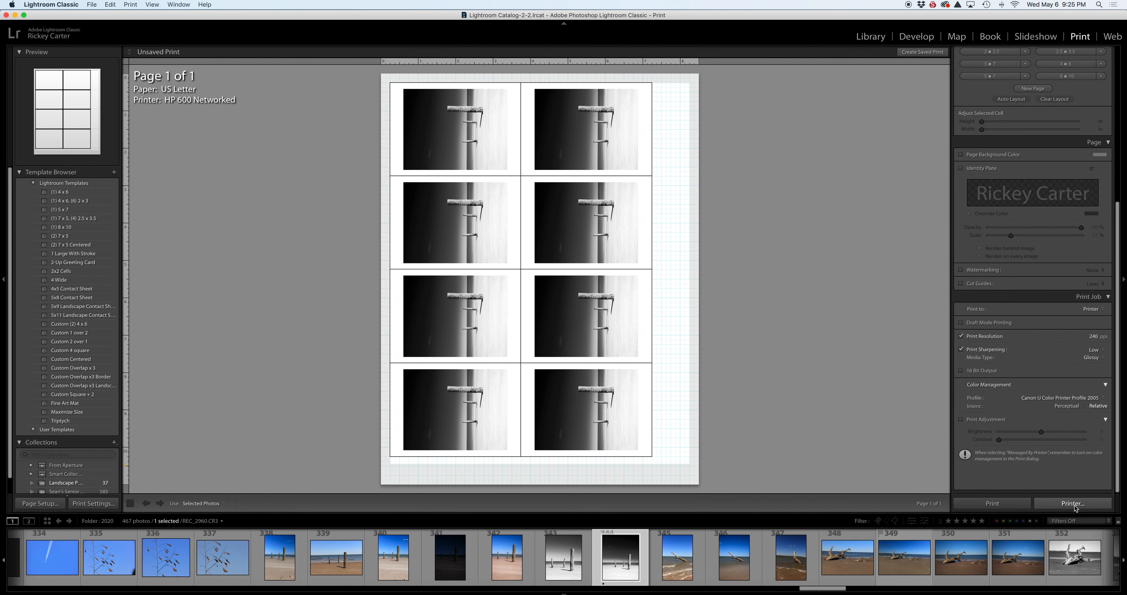
{"action": "left_click", "coordinate": [1092, 400]}
{"action": "left_click", "coordinate": [1068, 485]}
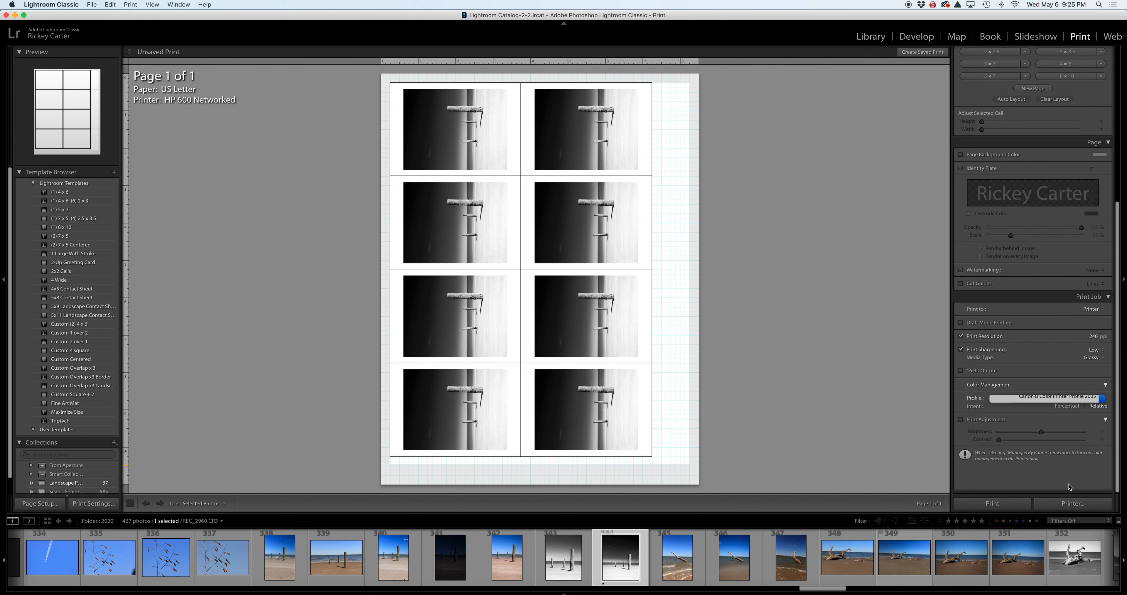
- Open the print dialog for choosing a printer and select Canon PRO-100 series 2
{"action": "left_click", "coordinate": [1069, 504]}
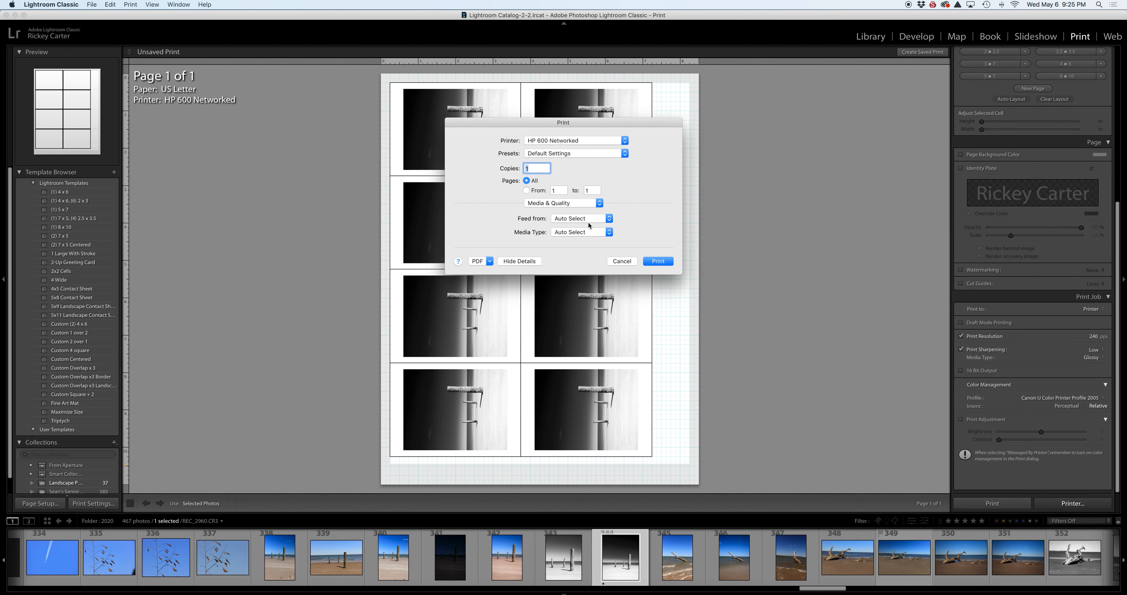
{"action": "left_click", "coordinate": [601, 139]}
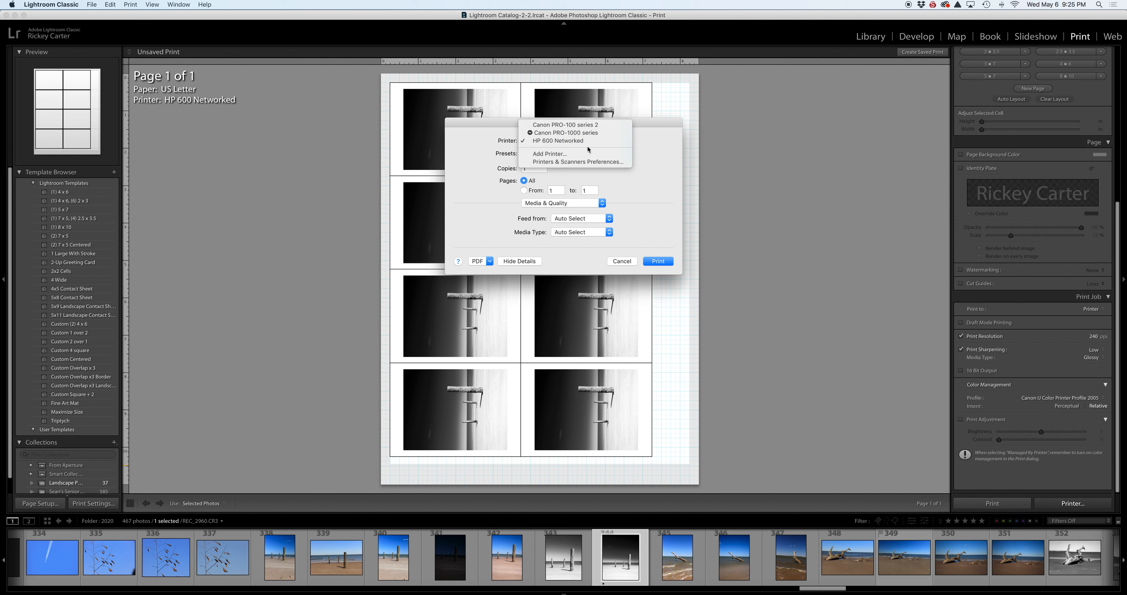
{"action": "left_click", "coordinate": [566, 129]}
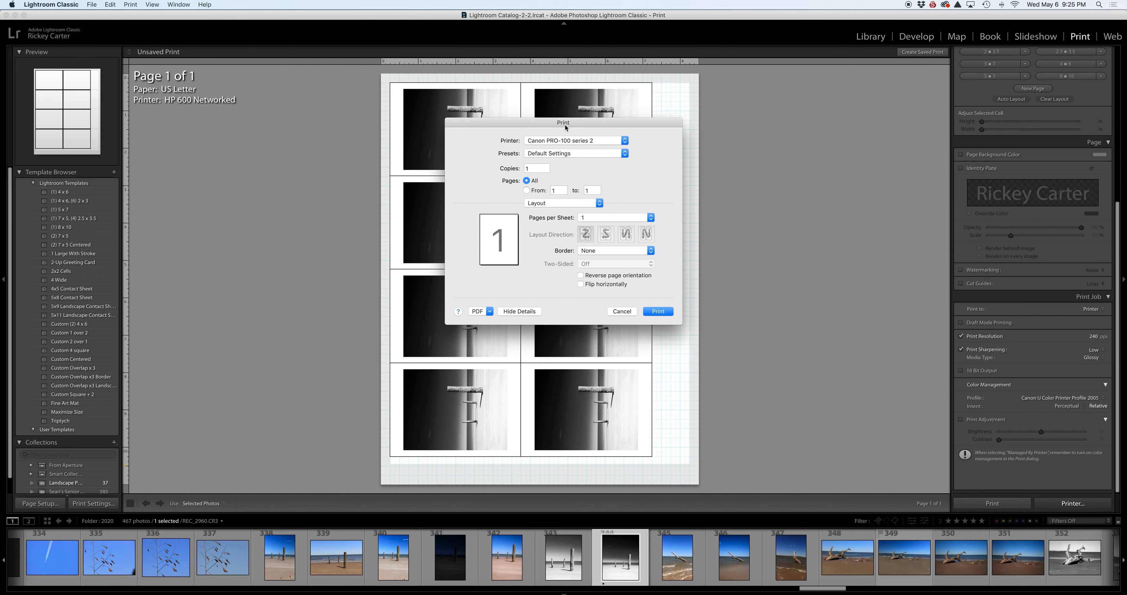
- In the Quality & Media options, set the media type to Fine Art "Museum Etching"
{"action": "left_click", "coordinate": [591, 204]}
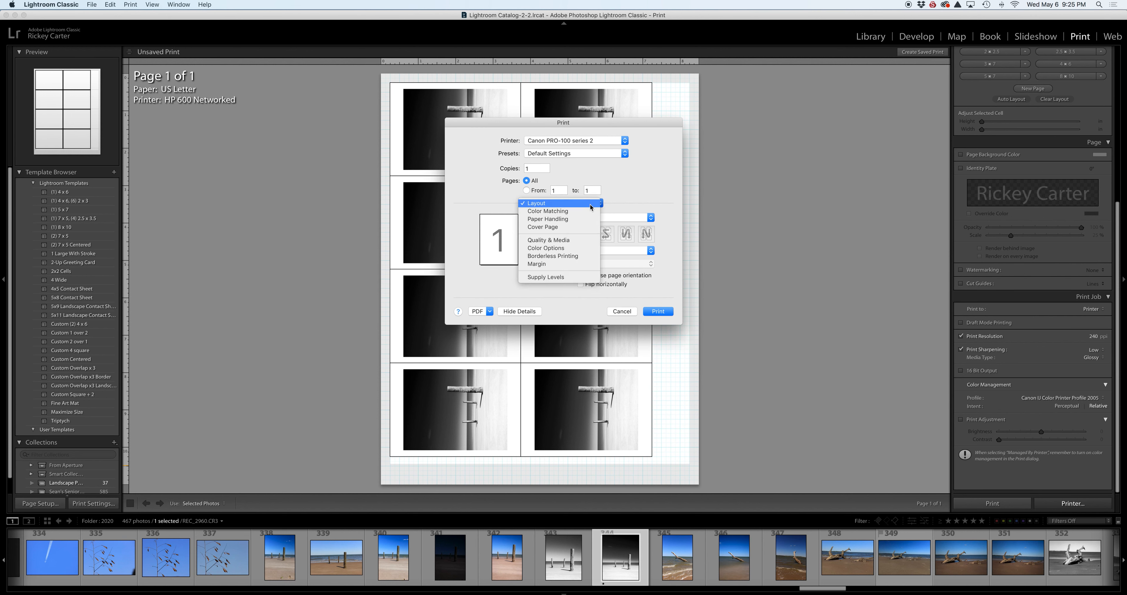
{"action": "left_click", "coordinate": [573, 239]}
{"action": "left_click", "coordinate": [592, 223]}
{"action": "mouse_move", "coordinate": [612, 252]}
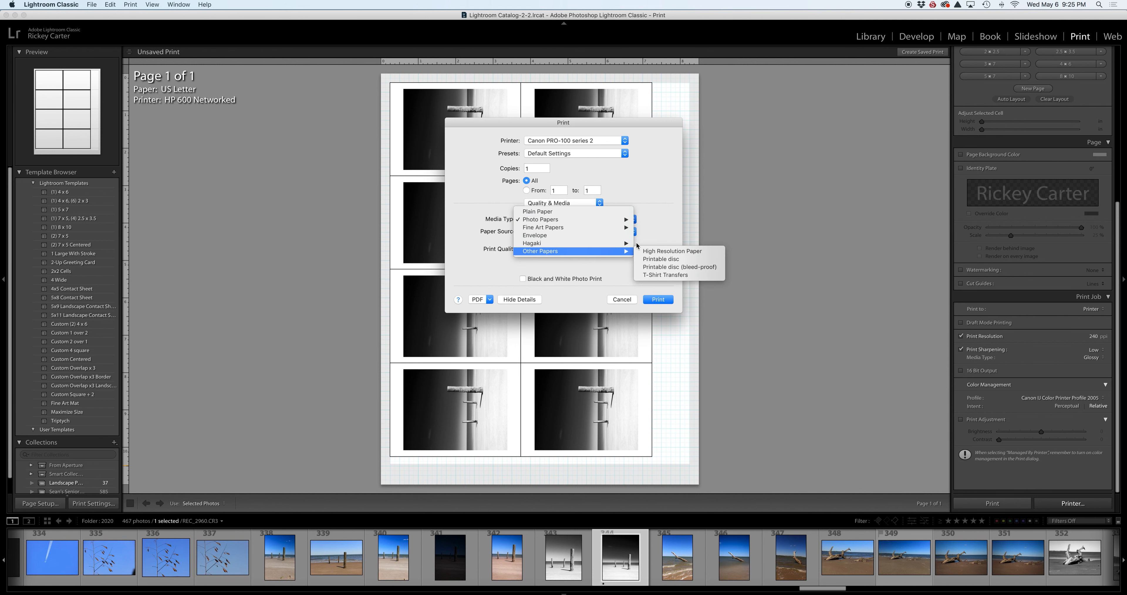
{"action": "mouse_move", "coordinate": [629, 227]}
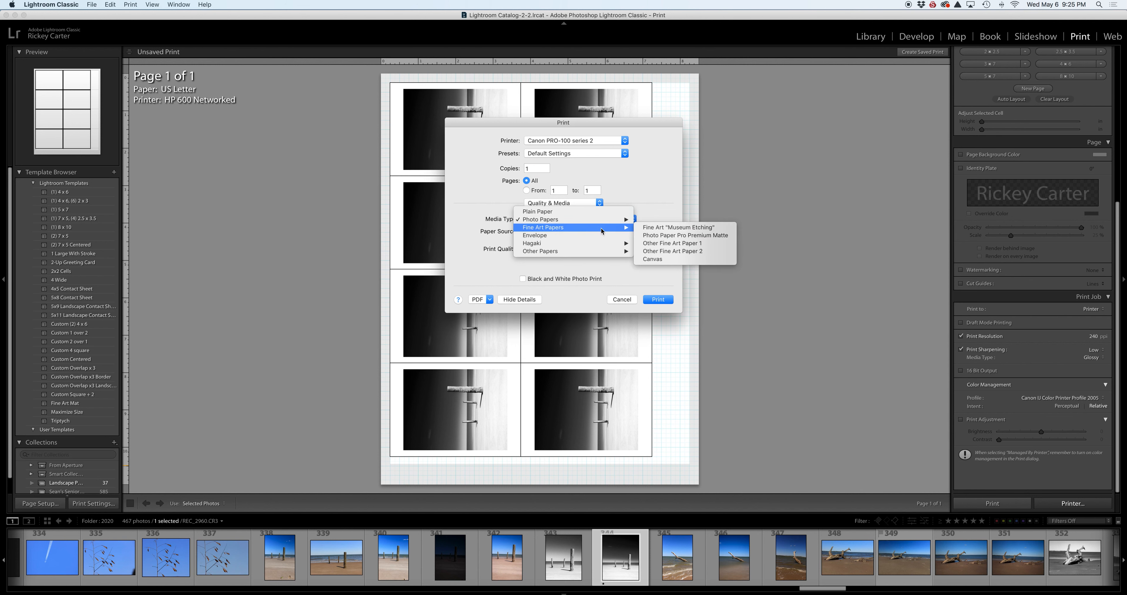
{"action": "left_click", "coordinate": [679, 228]}
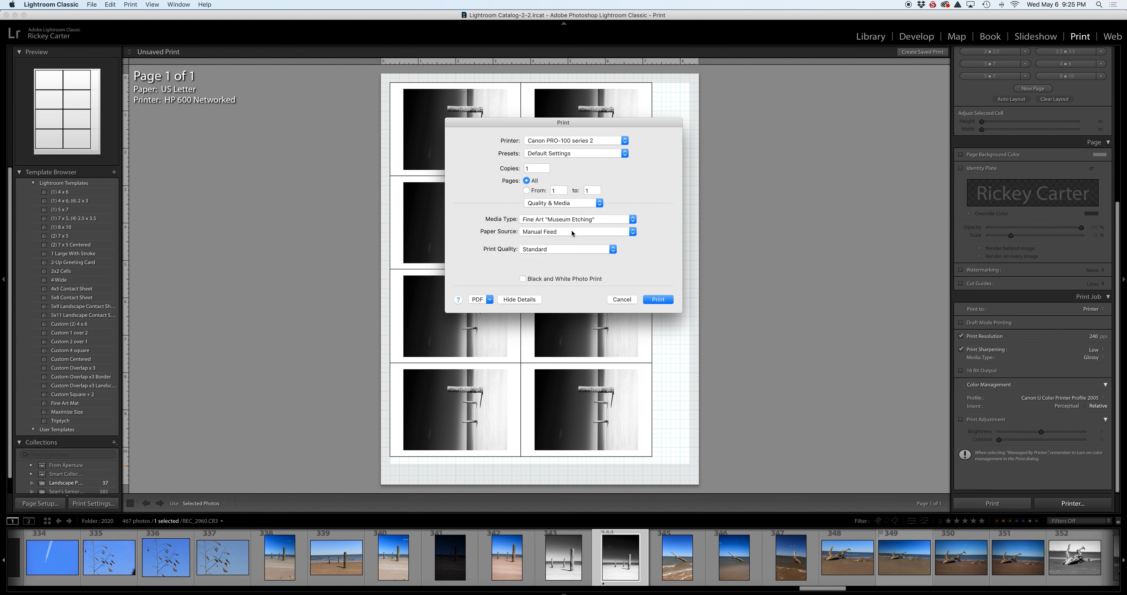
- Check the Color Options settings for the Canon PRO-100 series 2 and cancel the print dialog
{"action": "left_click", "coordinate": [564, 203]}
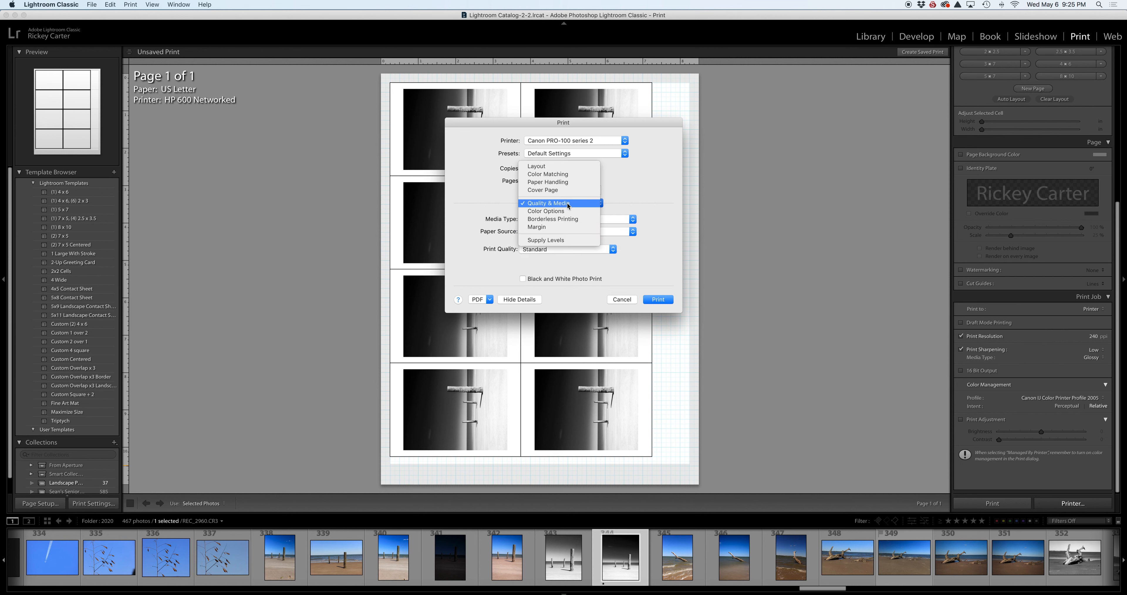
{"action": "left_click", "coordinate": [563, 213]}
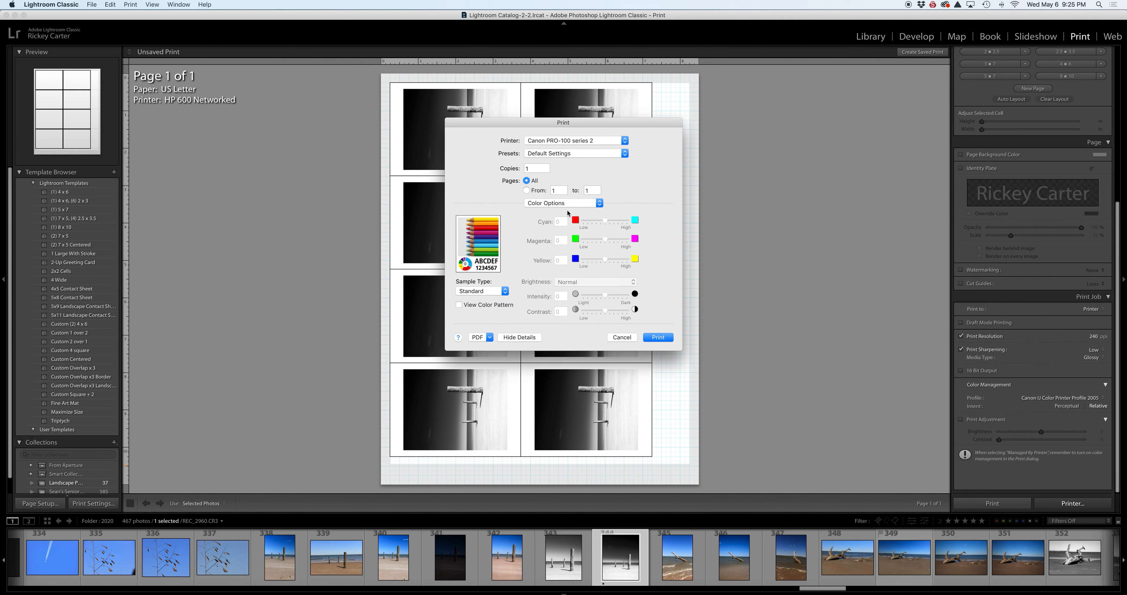
{"action": "left_click", "coordinate": [580, 202]}
{"action": "left_click", "coordinate": [580, 201]}
{"action": "left_click", "coordinate": [584, 203]}
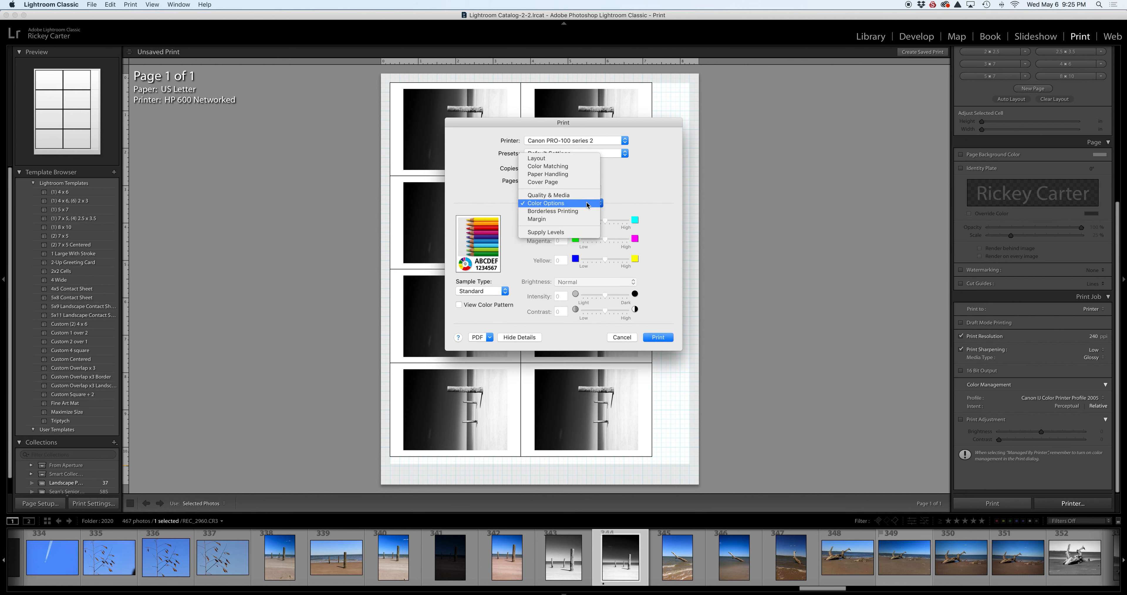
{"action": "left_click", "coordinate": [636, 196]}
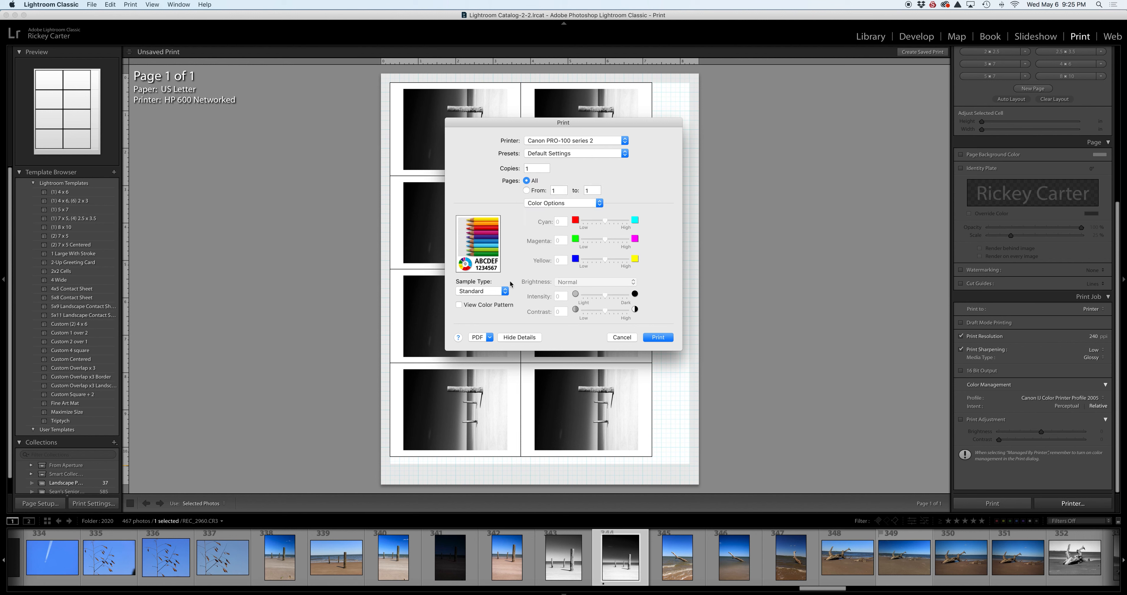
{"action": "left_click", "coordinate": [626, 342]}
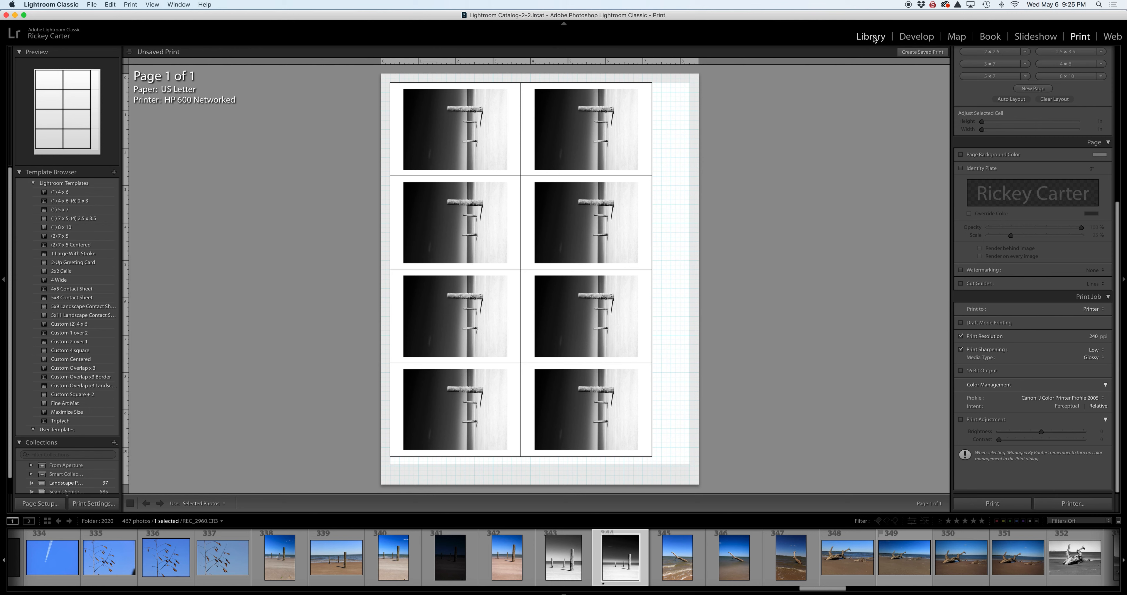
- Return to the Library view and send the selected photo REC_2960 to the Qimage One plug-in
{"action": "left_click", "coordinate": [870, 36]}
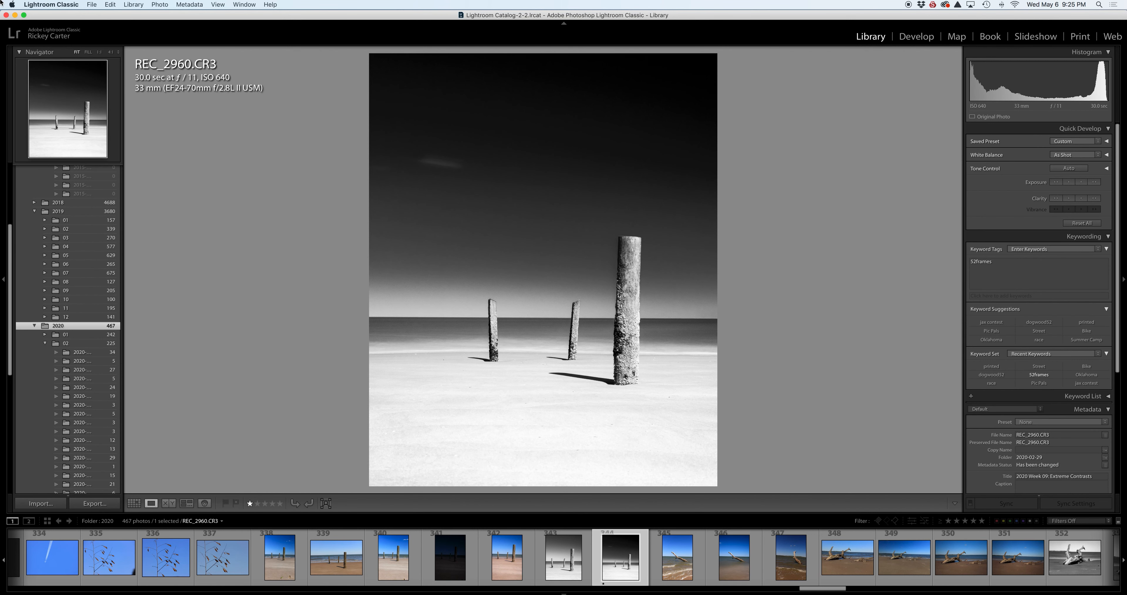
{"action": "left_click", "coordinate": [93, 5]}
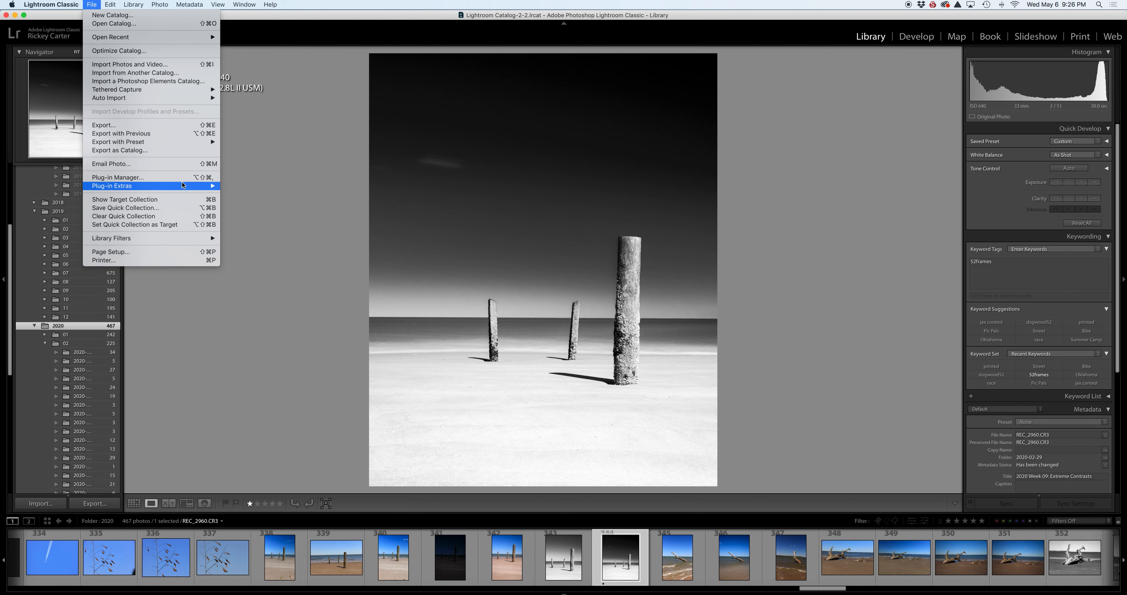
{"action": "mouse_move", "coordinate": [184, 187]}
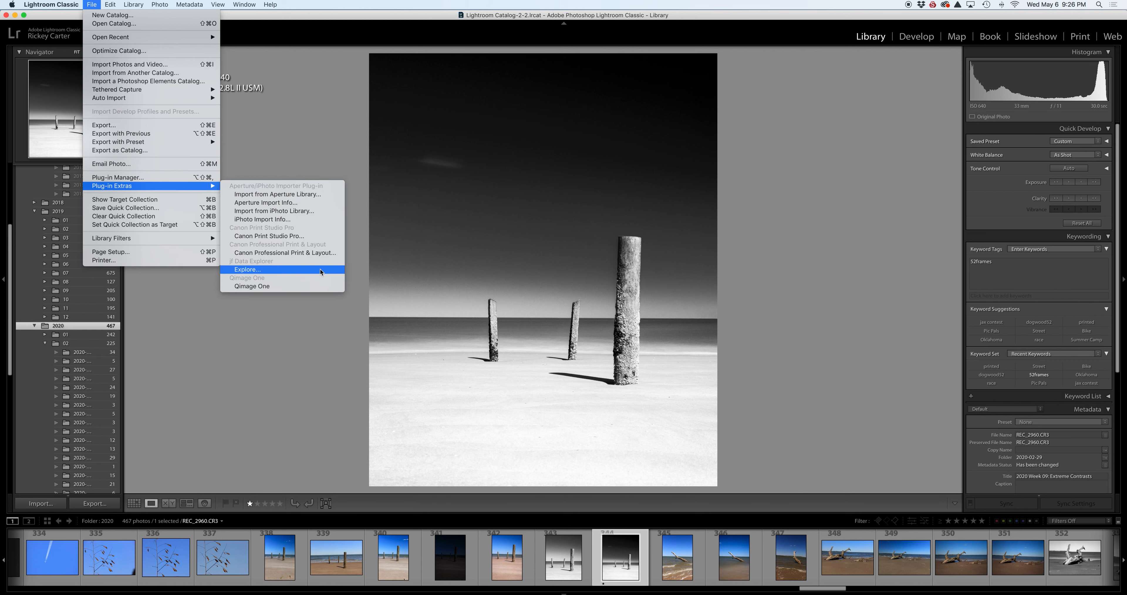
{"action": "left_click", "coordinate": [323, 285]}
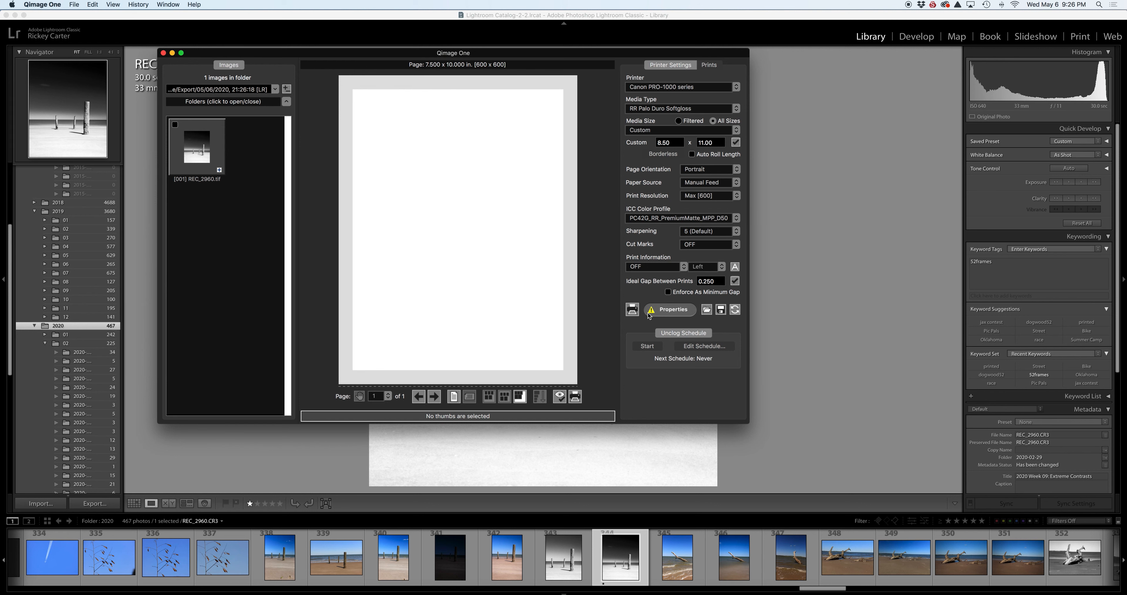
- Open the Canon PRO-1000 driver properties and inspect the Color Matching and Color Options settings
{"action": "left_click", "coordinate": [656, 312]}
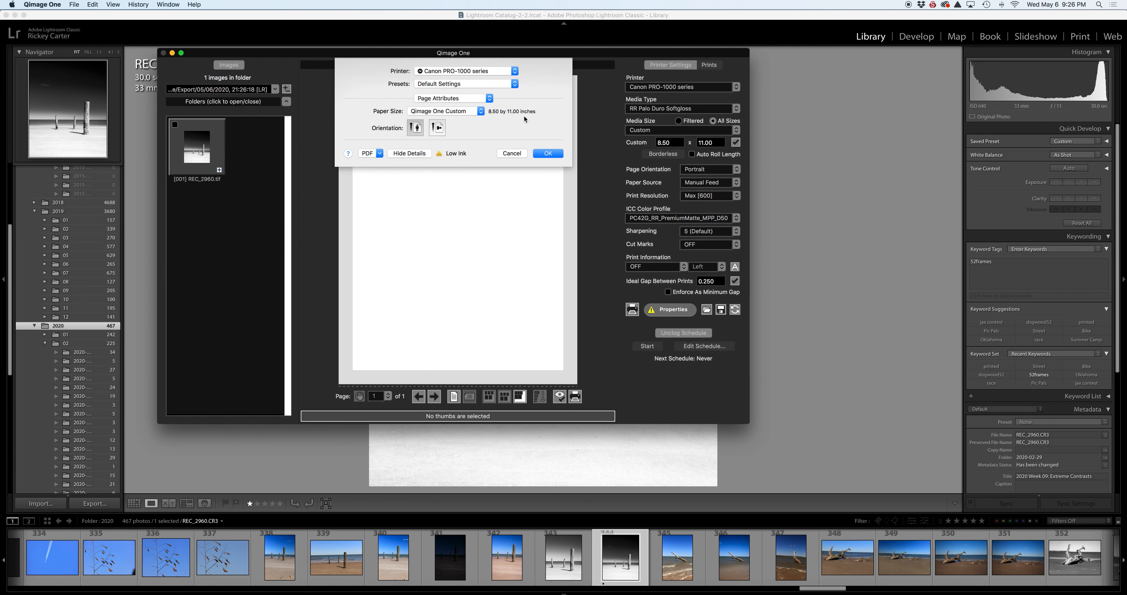
{"action": "left_click", "coordinate": [481, 100]}
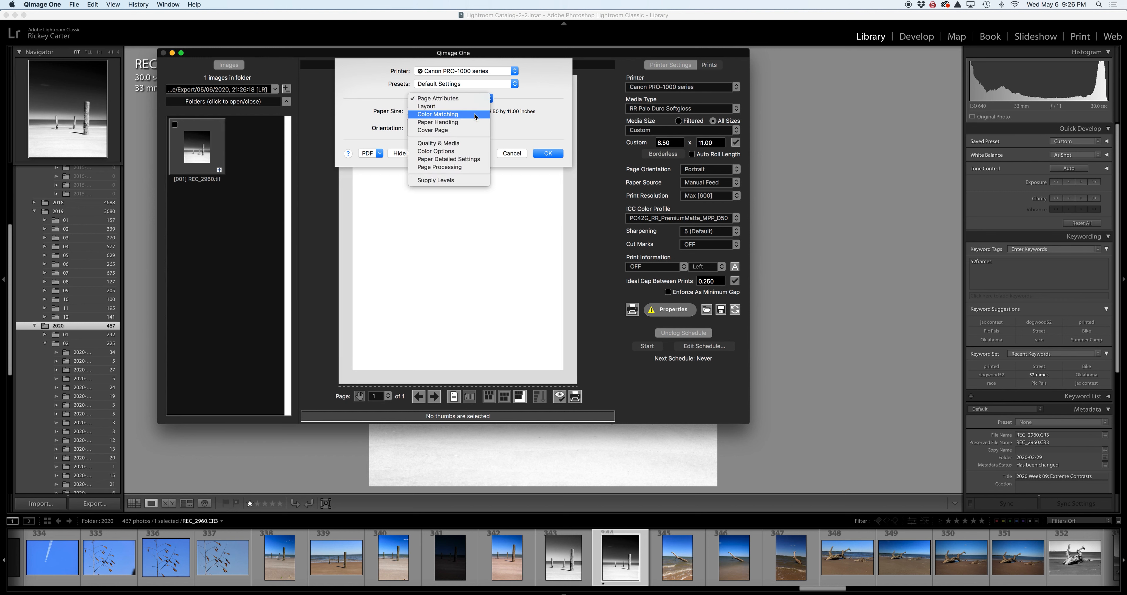
{"action": "left_click", "coordinate": [476, 116]}
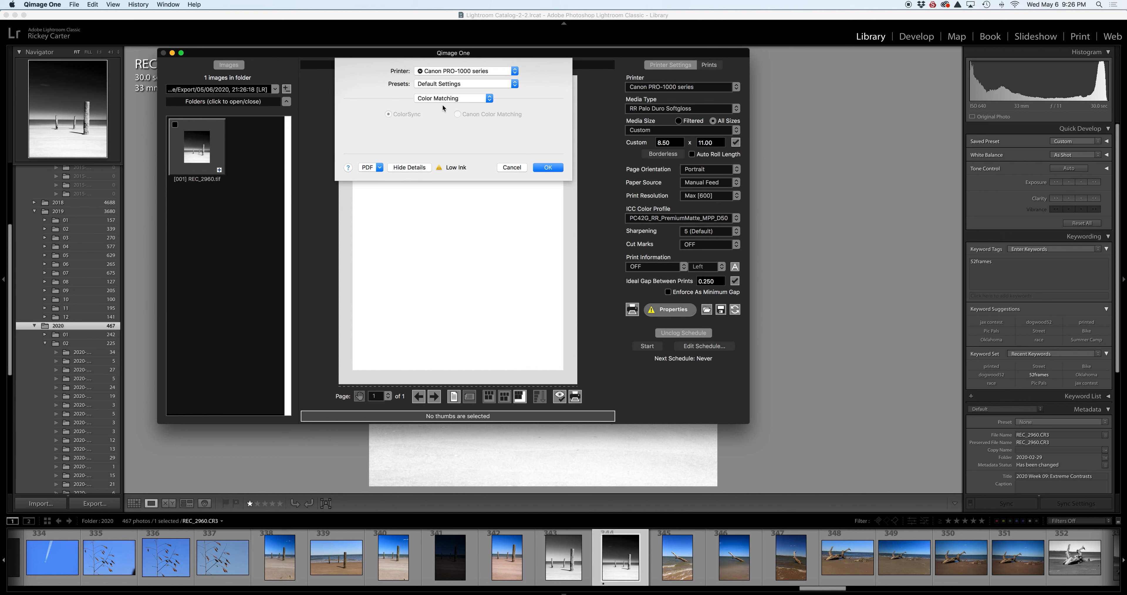
{"action": "left_click", "coordinate": [475, 100]}
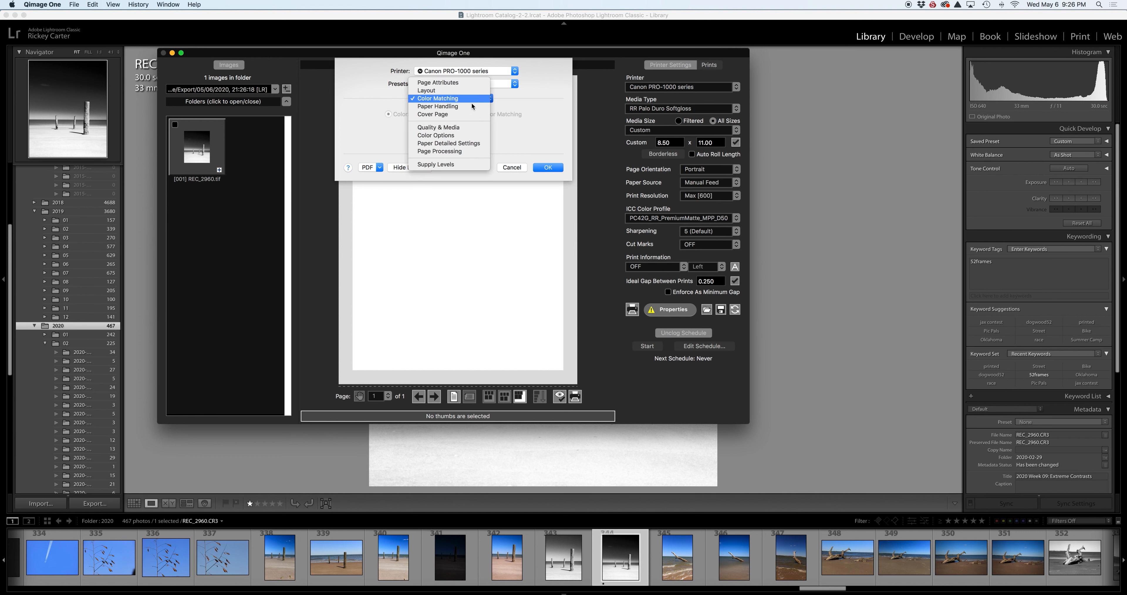
{"action": "left_click", "coordinate": [459, 137]}
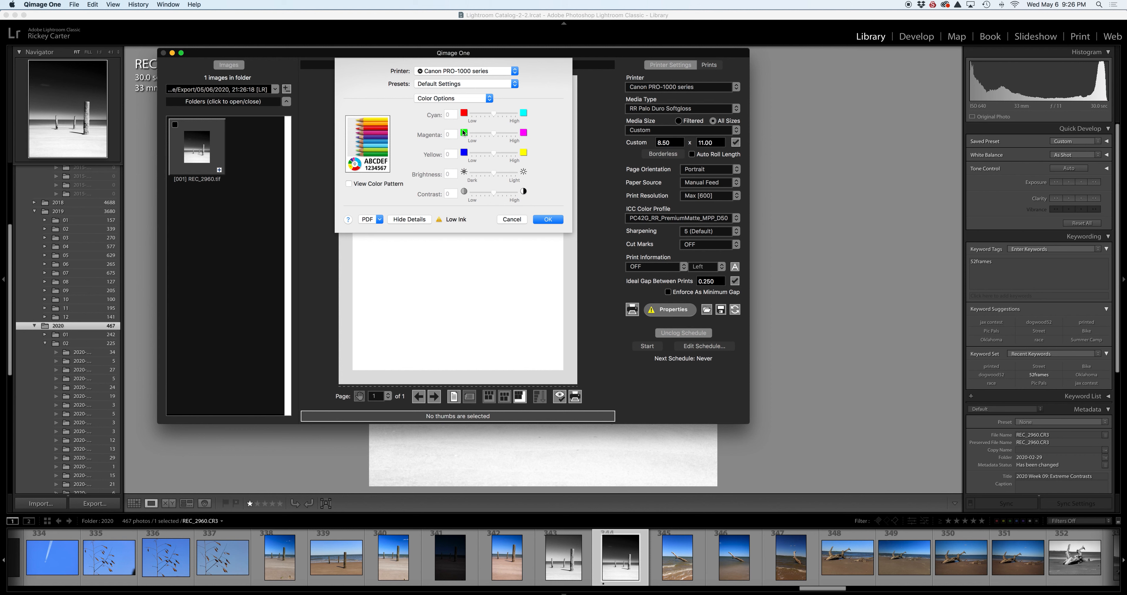
- Compare the driver's Quality & Media settings with its Color Options, and cancel the properties dialog
{"action": "left_click", "coordinate": [478, 100]}
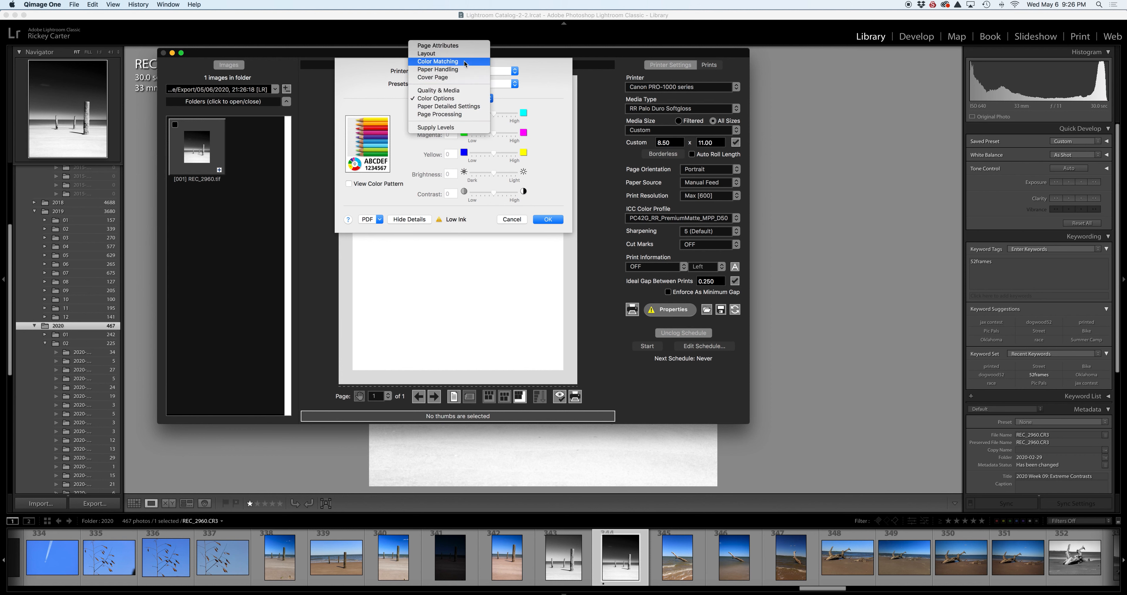
{"action": "left_click", "coordinate": [467, 92]}
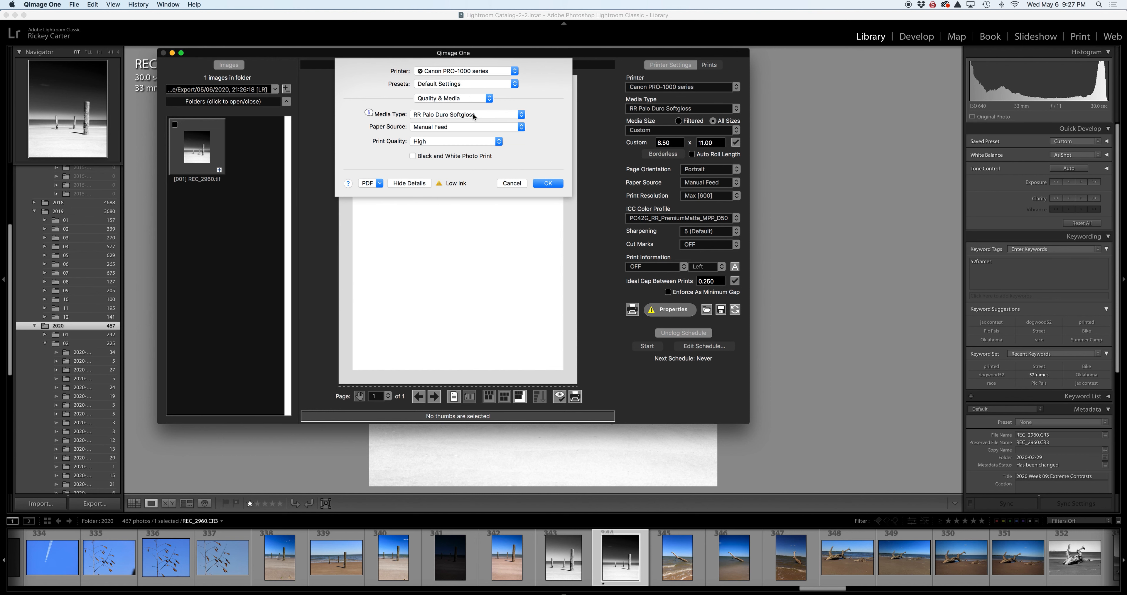
{"action": "left_click", "coordinate": [483, 99]}
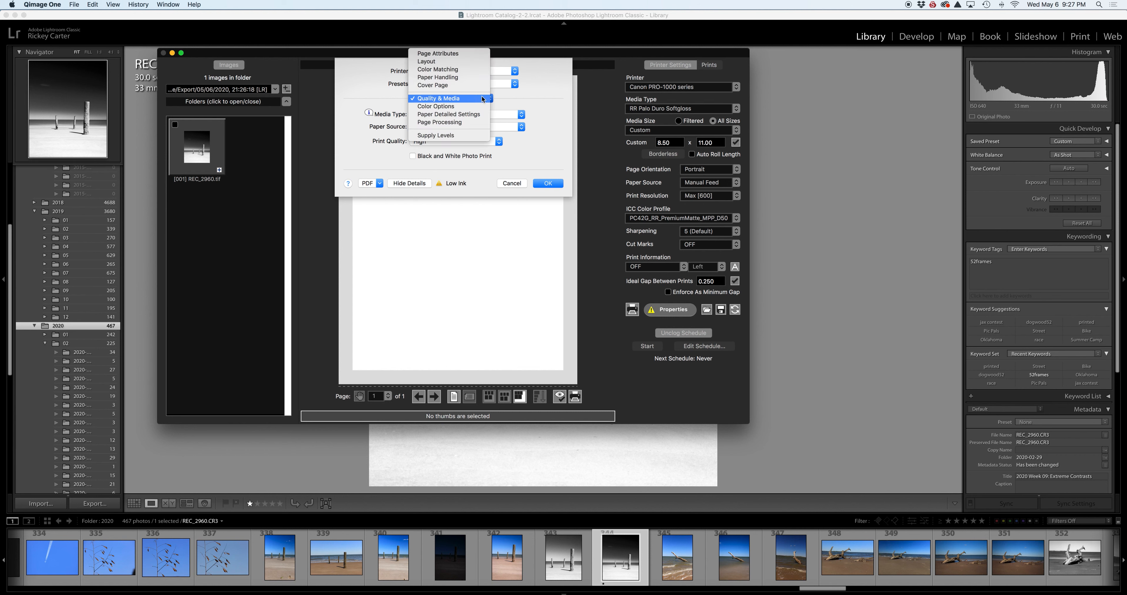
{"action": "left_click", "coordinate": [479, 107]}
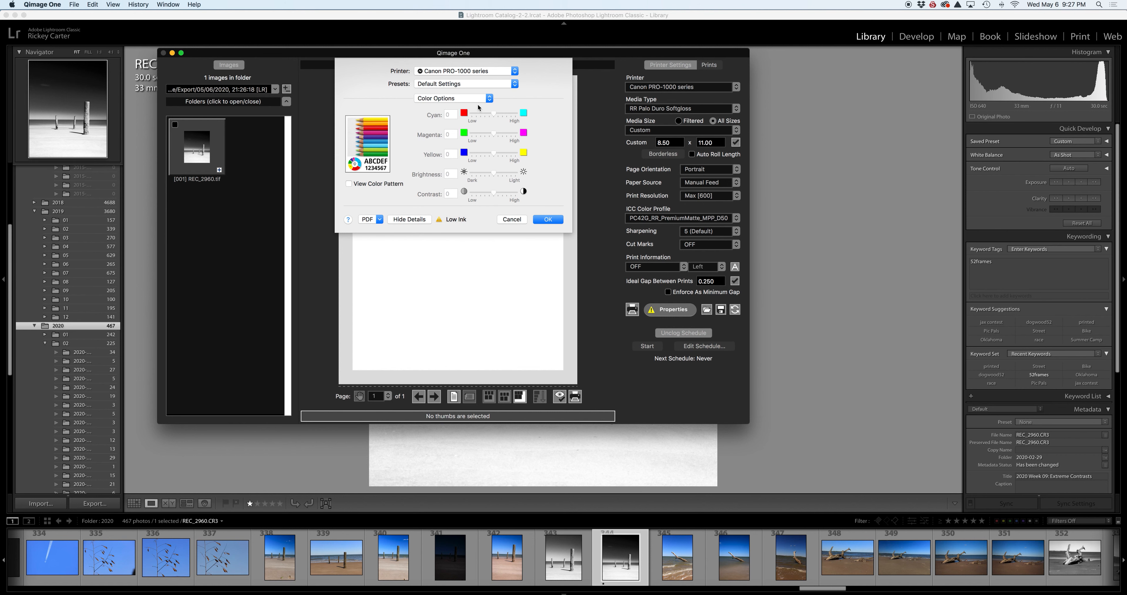
{"action": "left_click", "coordinate": [482, 100]}
{"action": "left_click", "coordinate": [522, 94]}
{"action": "left_click", "coordinate": [499, 86]}
{"action": "left_click", "coordinate": [503, 86]}
{"action": "left_click", "coordinate": [513, 221]}
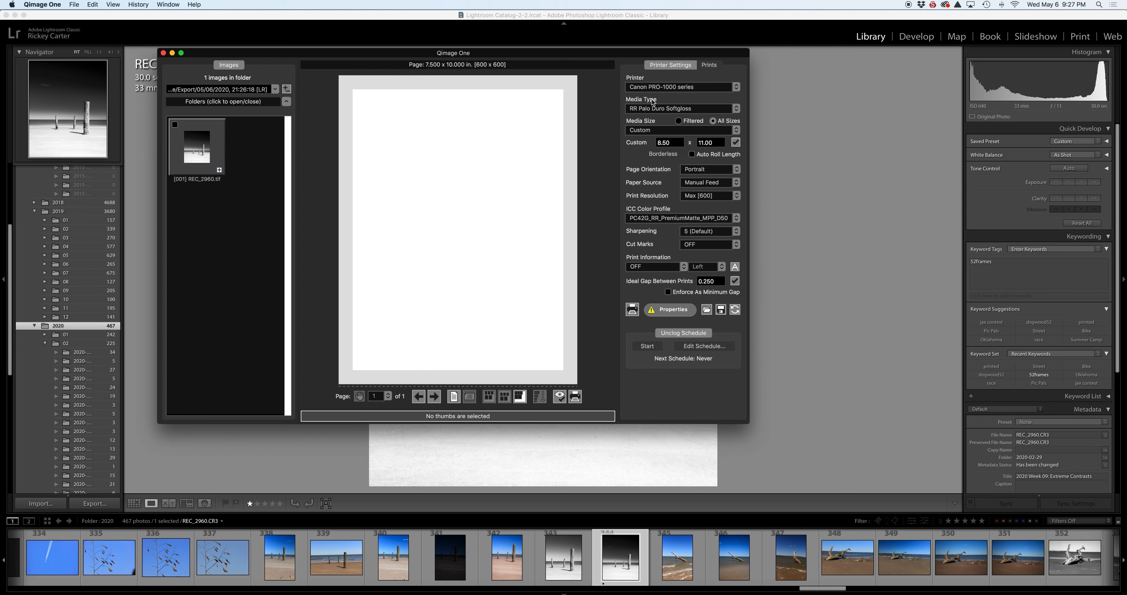
- Set the ICC color profile to RR PaloDuroSGR Can PRO-1000, matching the RR Palo Duro Softgloss media type
{"action": "left_click", "coordinate": [651, 219]}
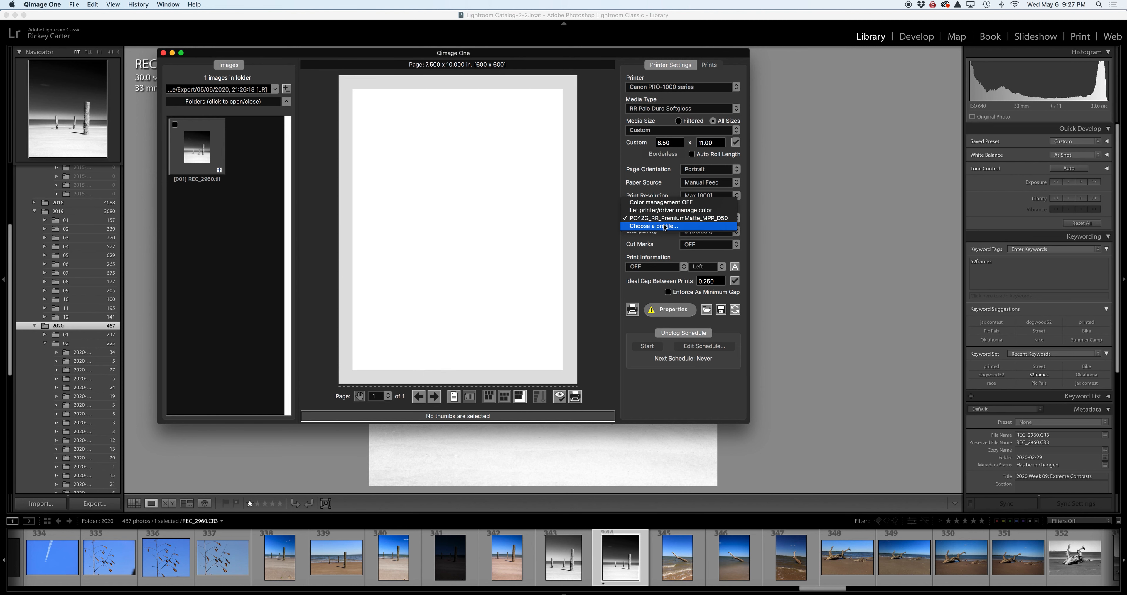
{"action": "left_click", "coordinate": [665, 226]}
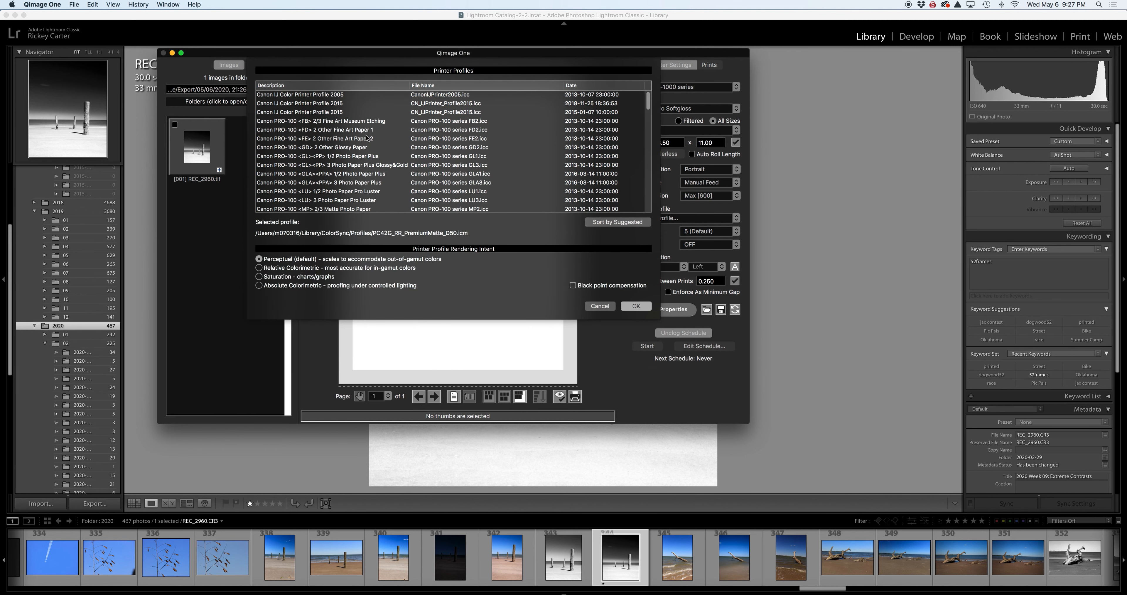
{"action": "scroll", "coordinate": [308, 148], "scroll_direction": "down", "scroll_amount": 1}
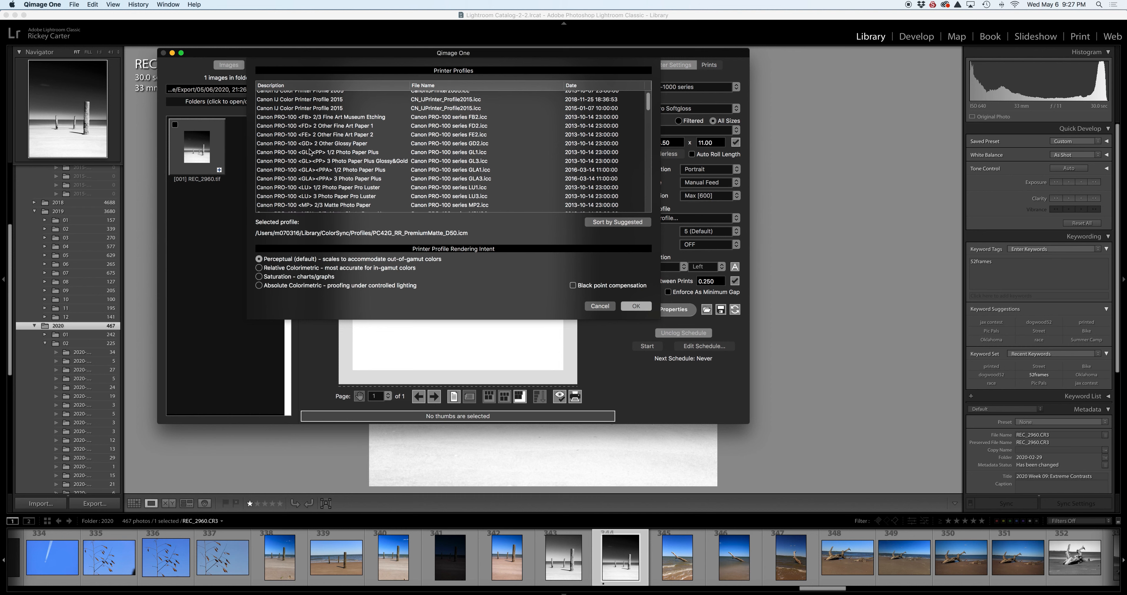
{"action": "scroll", "coordinate": [309, 152], "scroll_direction": "up", "scroll_amount": 1}
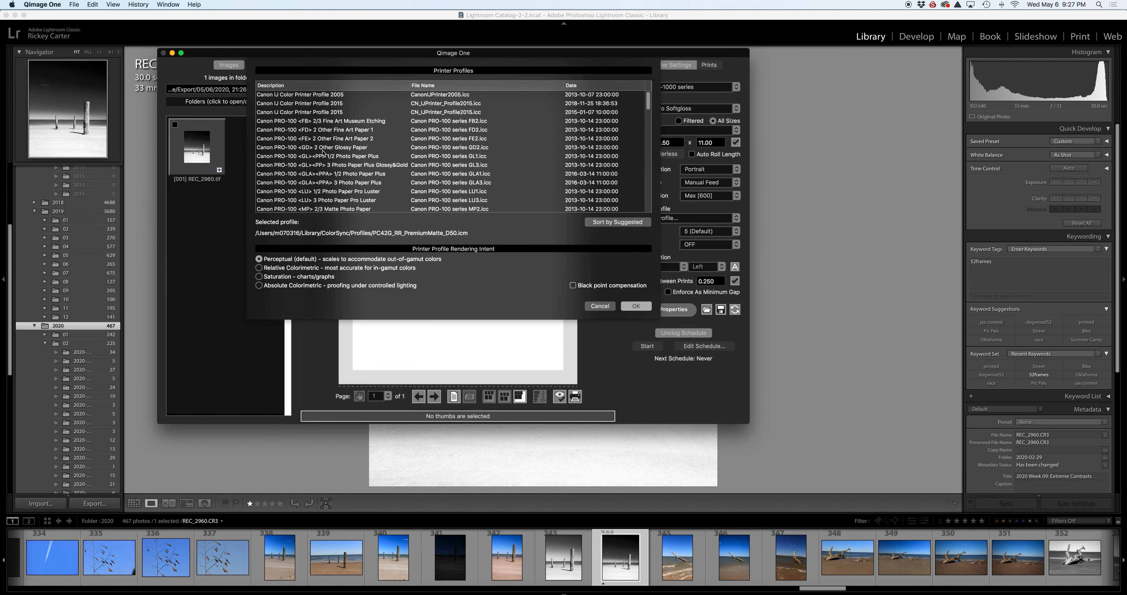
{"action": "scroll", "coordinate": [330, 153], "scroll_direction": "down", "scroll_amount": 10}
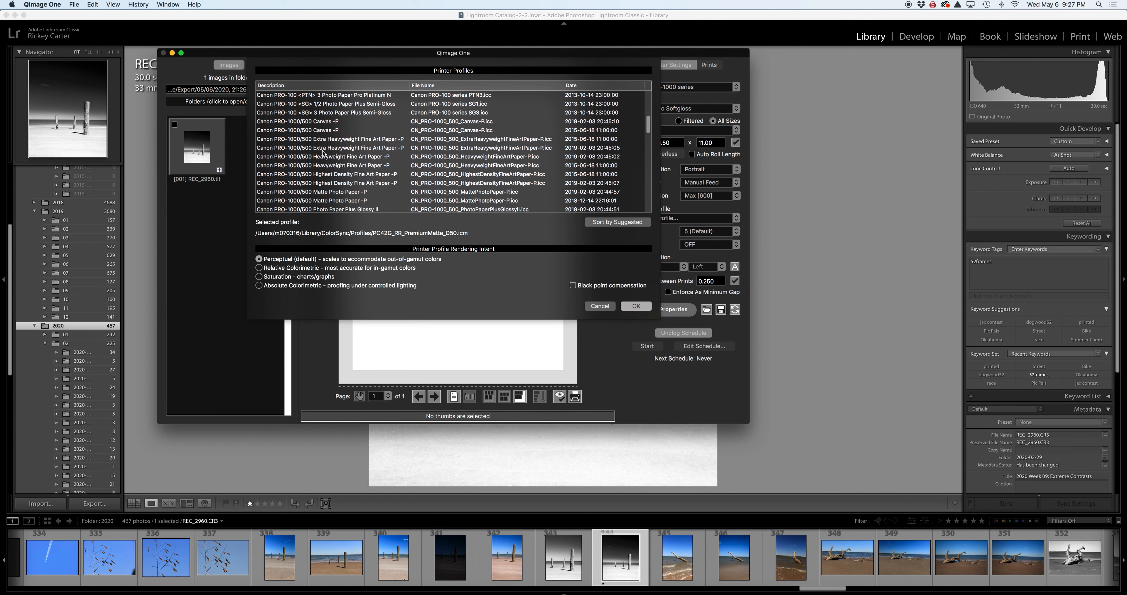
{"action": "scroll", "coordinate": [324, 152], "scroll_direction": "down", "scroll_amount": 2}
{"action": "scroll", "coordinate": [324, 153], "scroll_direction": "down", "scroll_amount": 6}
{"action": "scroll", "coordinate": [324, 153], "scroll_direction": "down", "scroll_amount": 10}
{"action": "scroll", "coordinate": [324, 152], "scroll_direction": "down", "scroll_amount": 5}
{"action": "scroll", "coordinate": [324, 152], "scroll_direction": "down", "scroll_amount": 5}
{"action": "scroll", "coordinate": [324, 153], "scroll_direction": "down", "scroll_amount": 2}
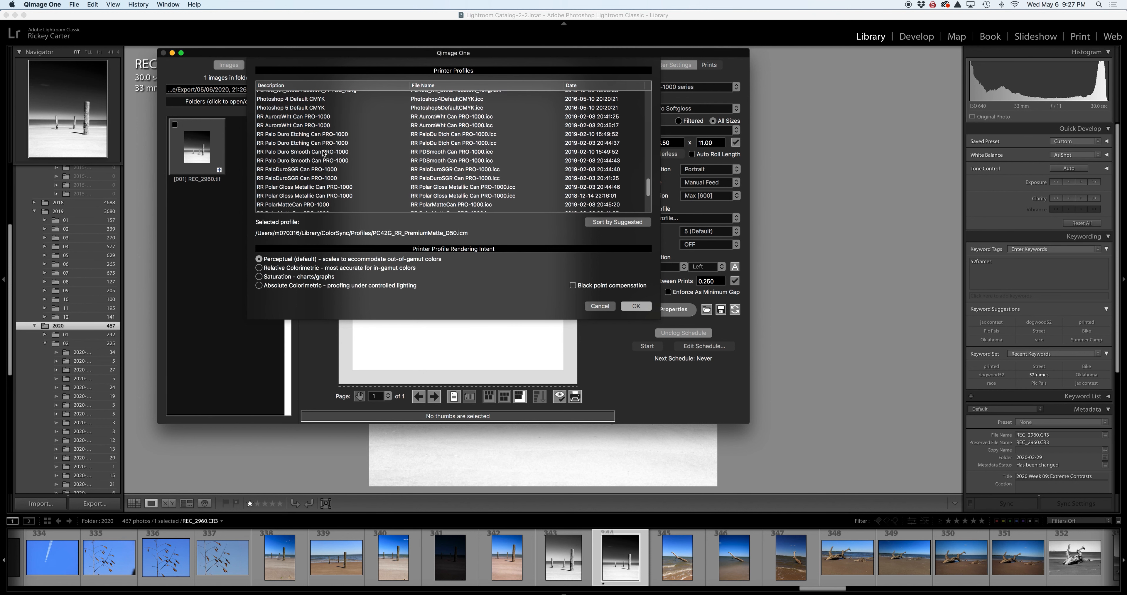
{"action": "scroll", "coordinate": [363, 86], "scroll_direction": "up", "scroll_amount": 1}
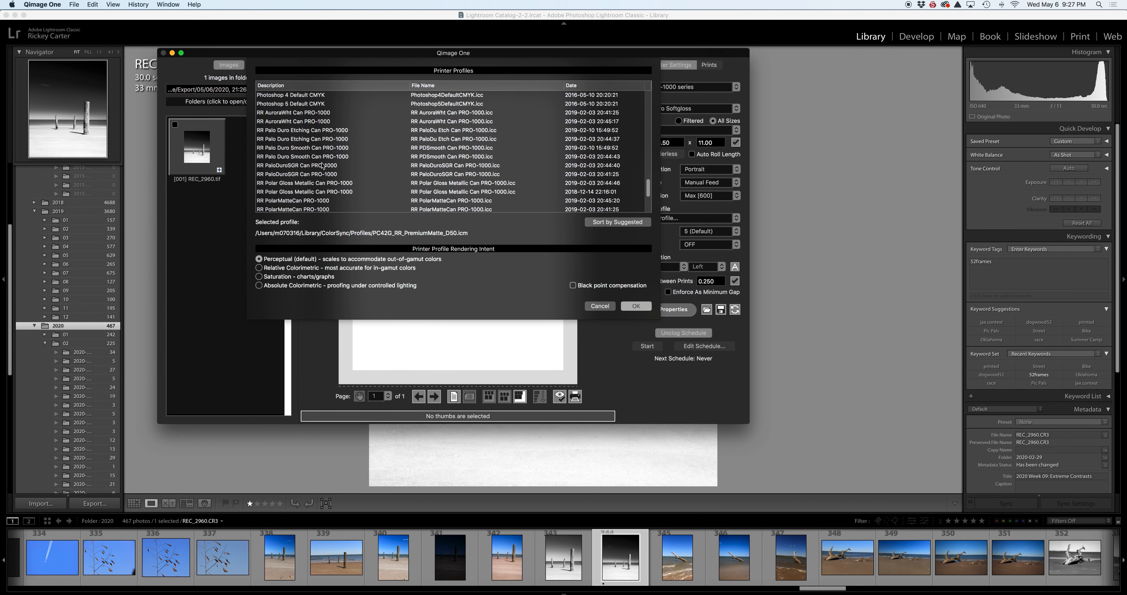
{"action": "scroll", "coordinate": [322, 165], "scroll_direction": "down", "scroll_amount": 1}
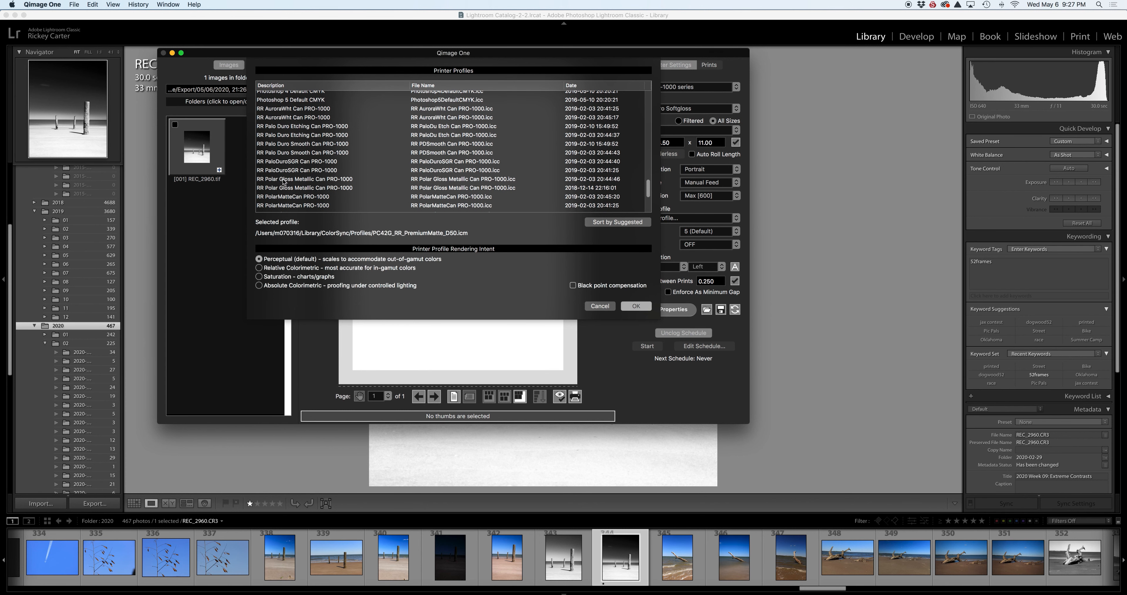
{"action": "left_click", "coordinate": [277, 163]}
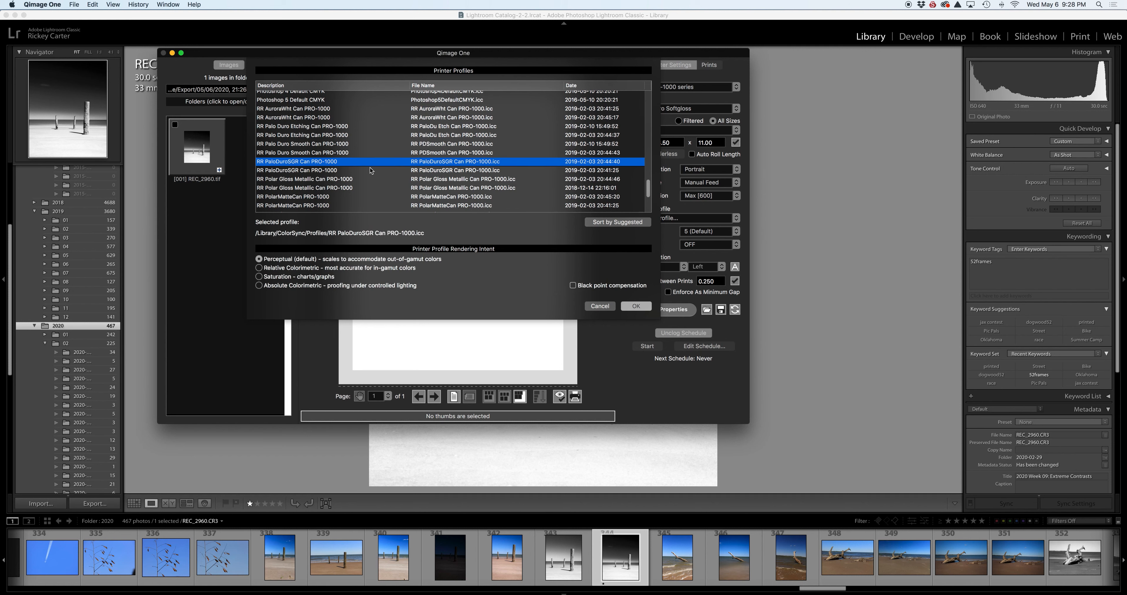
{"action": "left_click", "coordinate": [636, 306]}
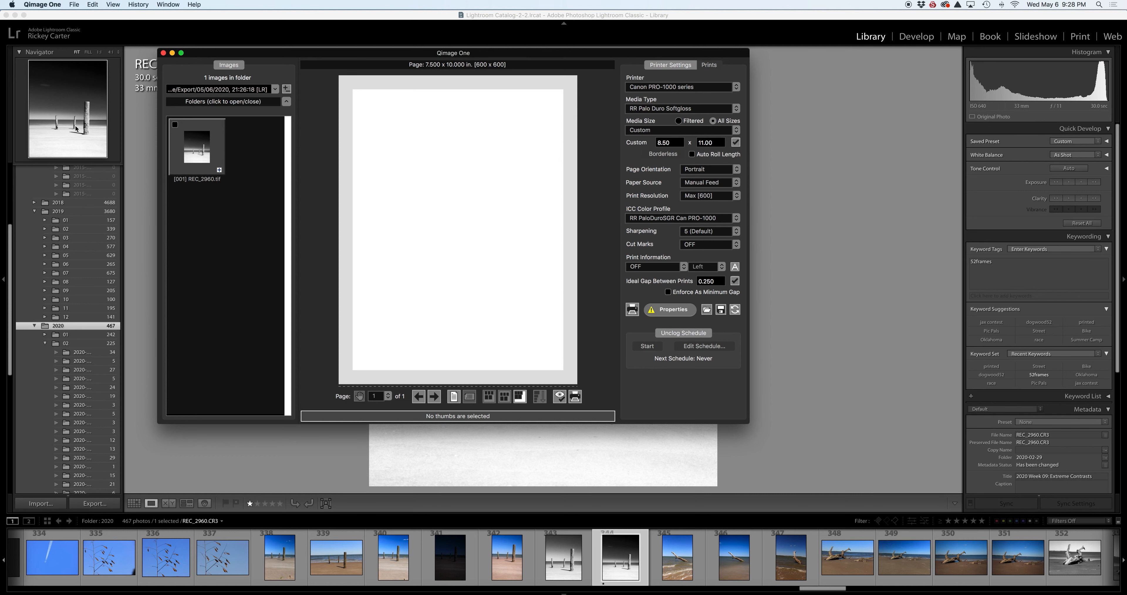
- Place two 4 x 6 prints of REC_2960 on the page, one above the other
{"action": "left_click_drag", "start_coordinate": [187, 151], "coordinate": [430, 157]}
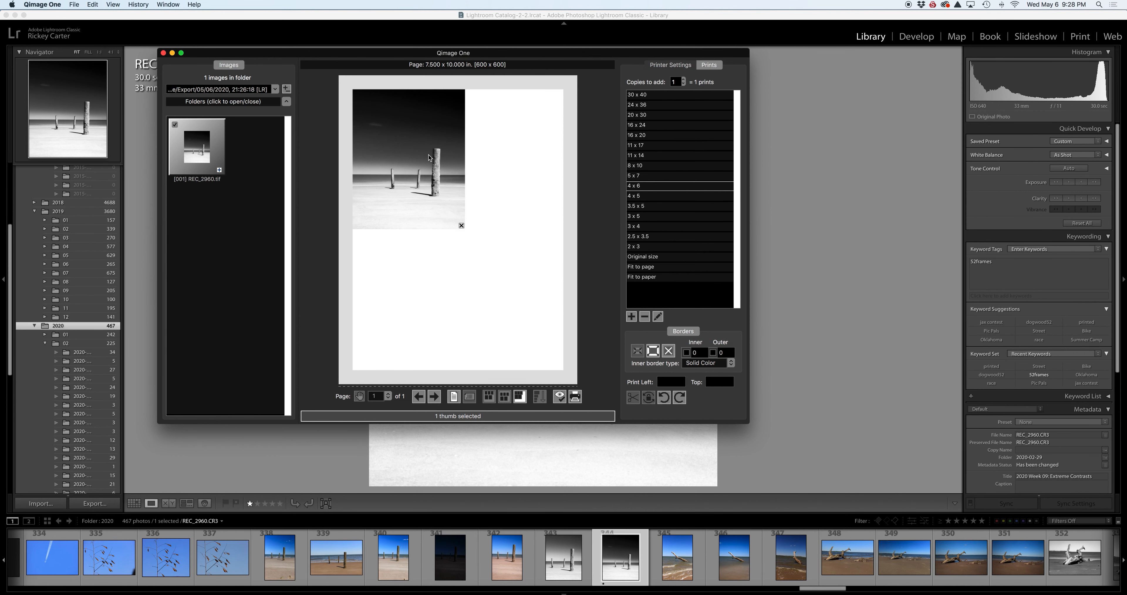
{"action": "left_click", "coordinate": [426, 158]}
{"action": "left_click", "coordinate": [423, 285]}
{"action": "left_click", "coordinate": [423, 285]}
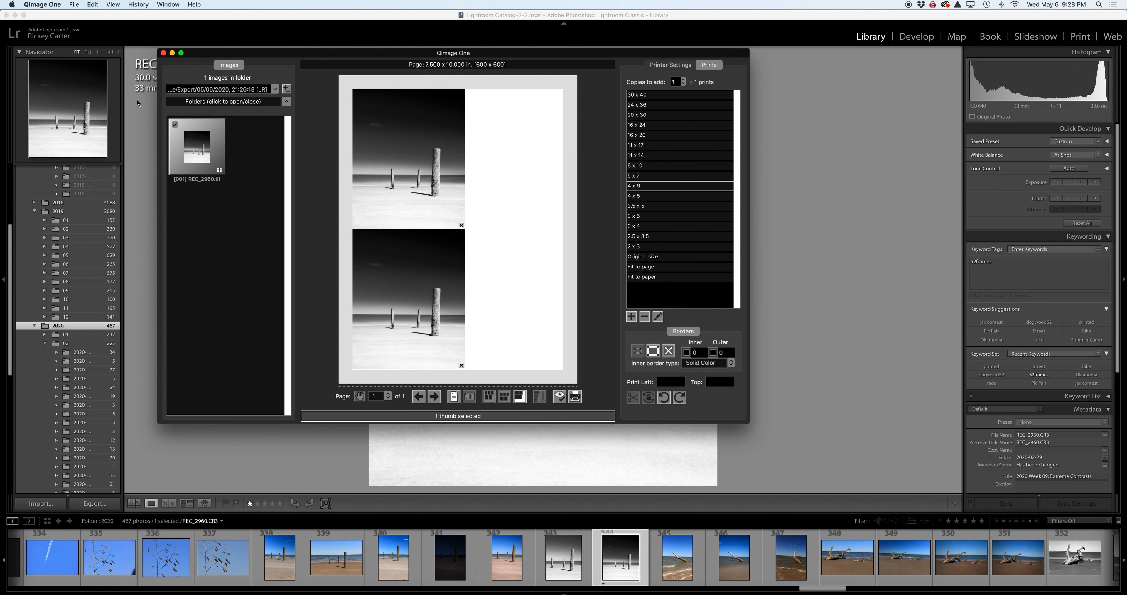
- Add prints of the photo at 5 x 7 and 11 x 14, and return to the printer settings
{"action": "left_click", "coordinate": [648, 174]}
{"action": "left_click", "coordinate": [647, 156]}
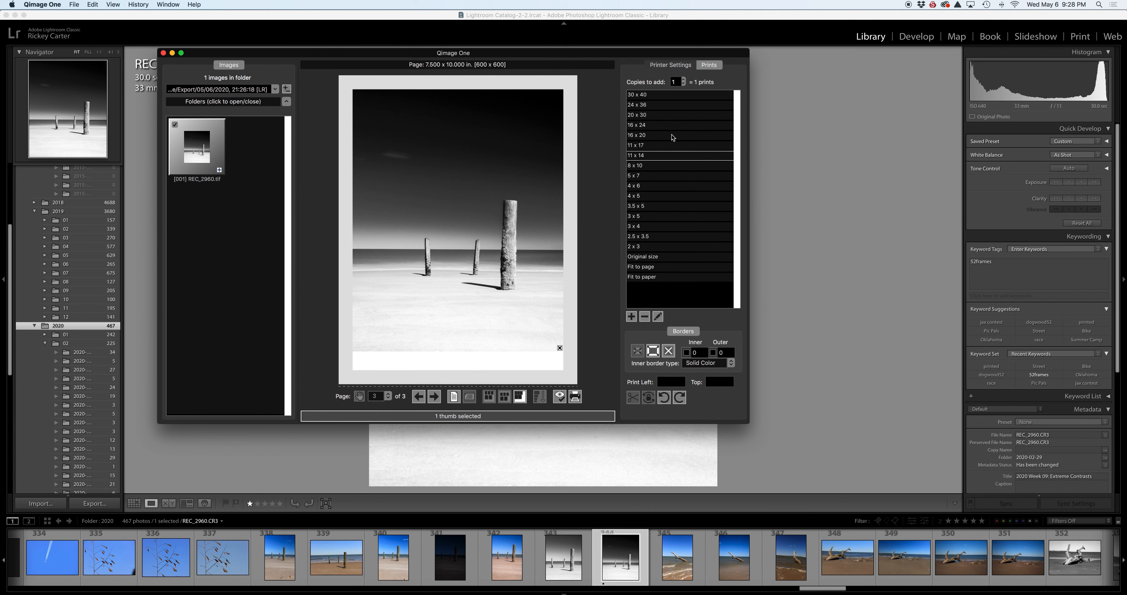
{"action": "left_click", "coordinate": [682, 65]}
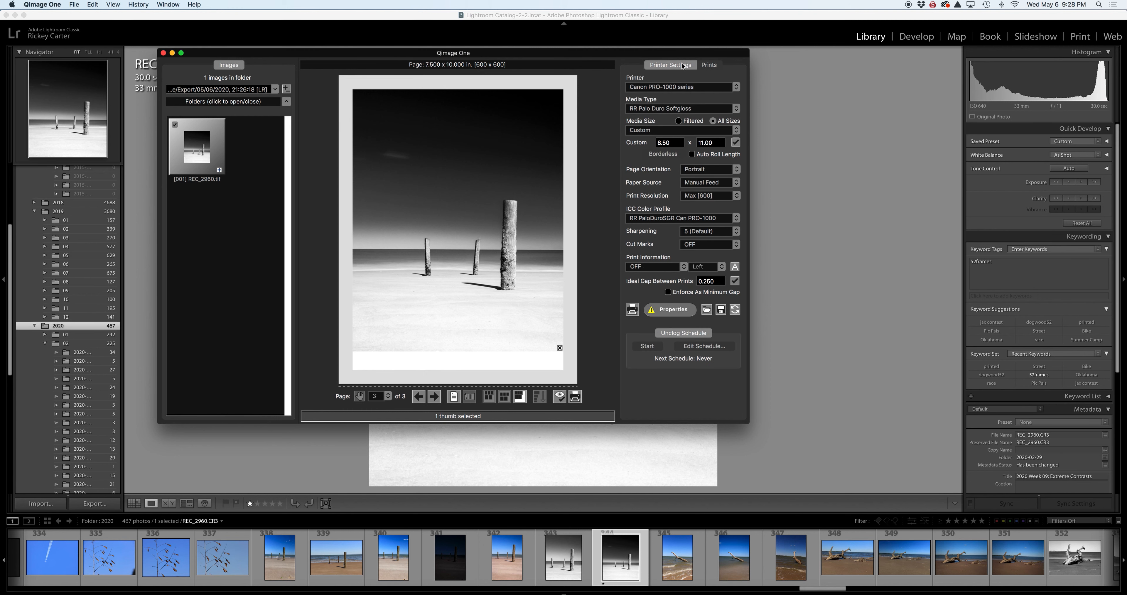